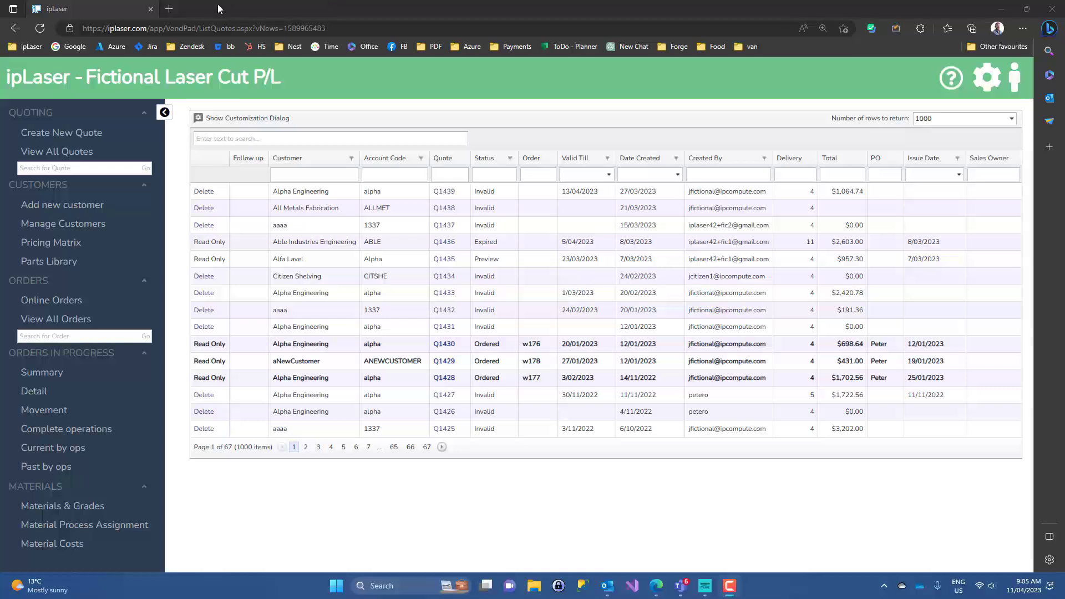
Step: Open Google in a new browser tab, switch to the second Google account and check which account is active
click(169, 9)
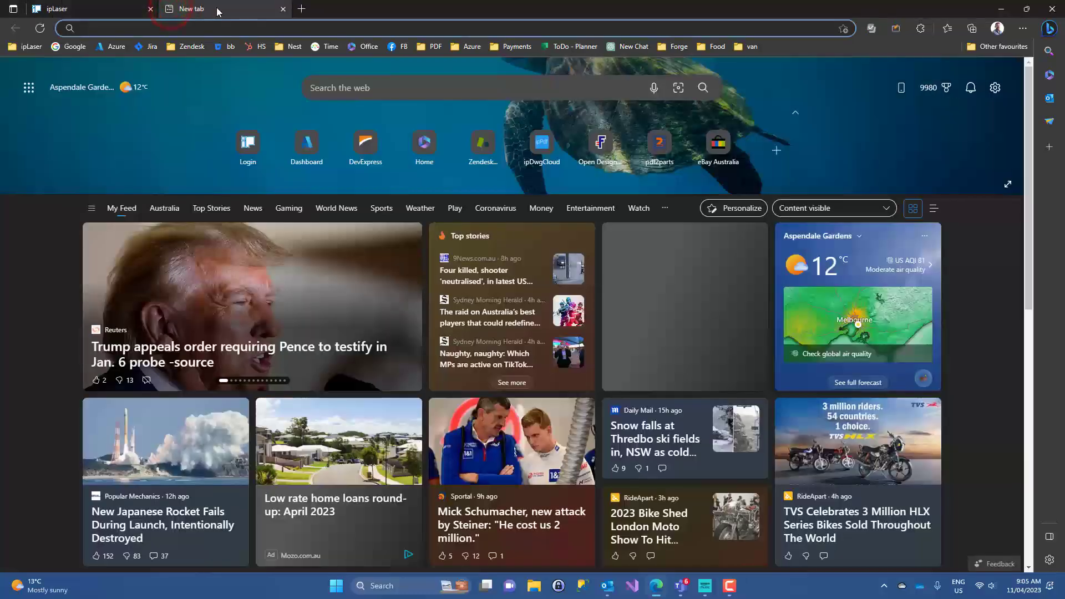
click(71, 49)
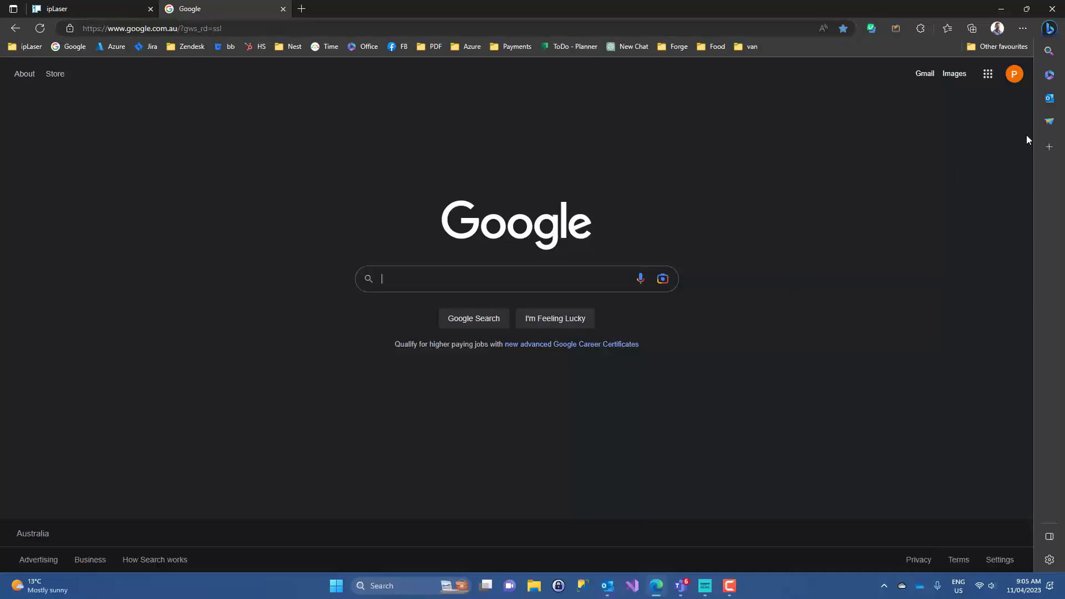
click(1015, 77)
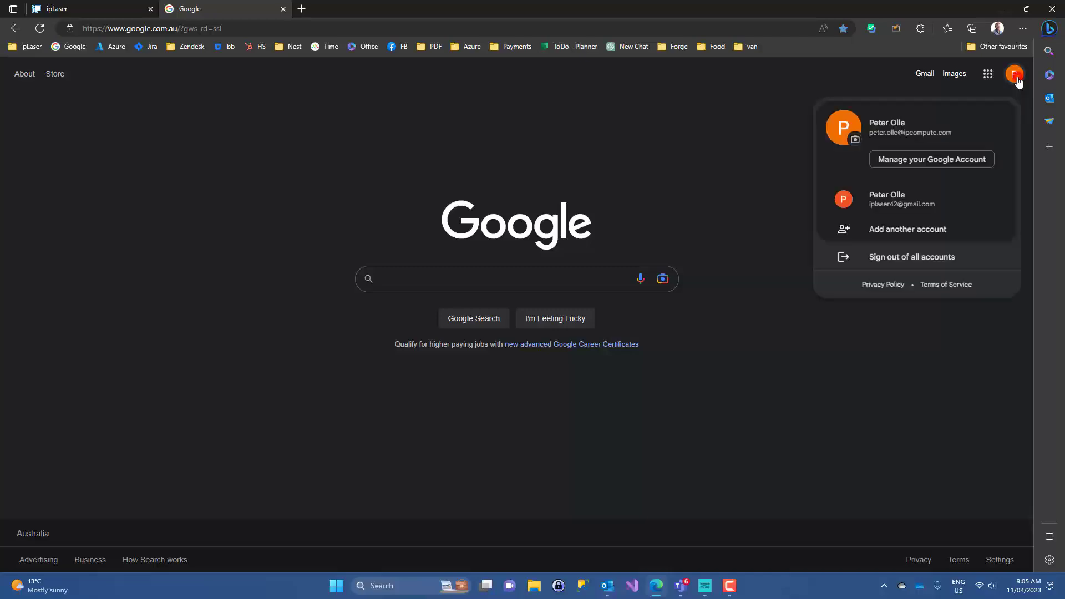
click(896, 204)
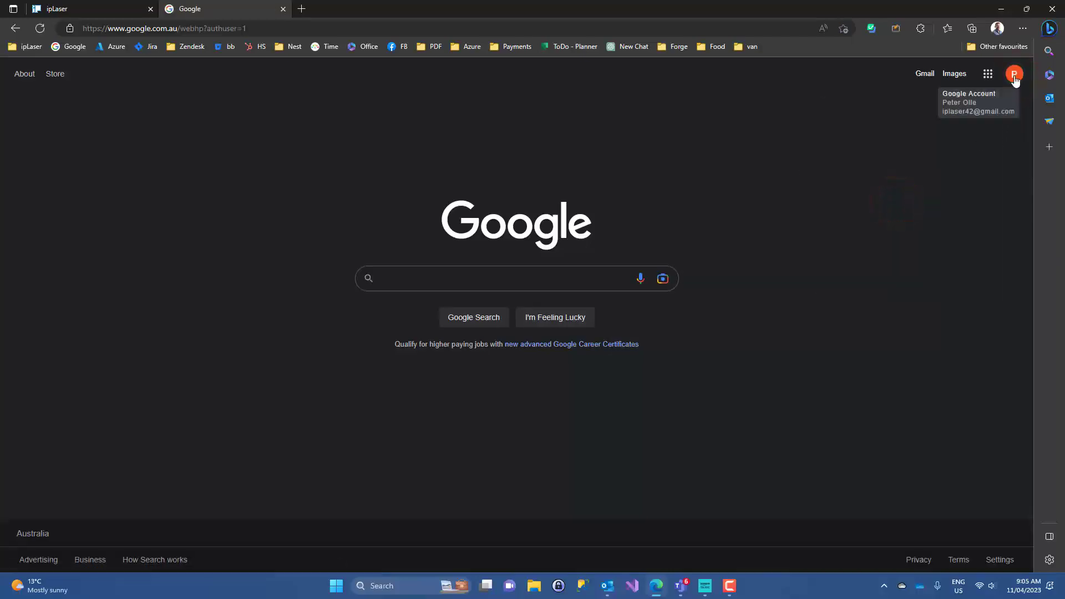
click(1014, 76)
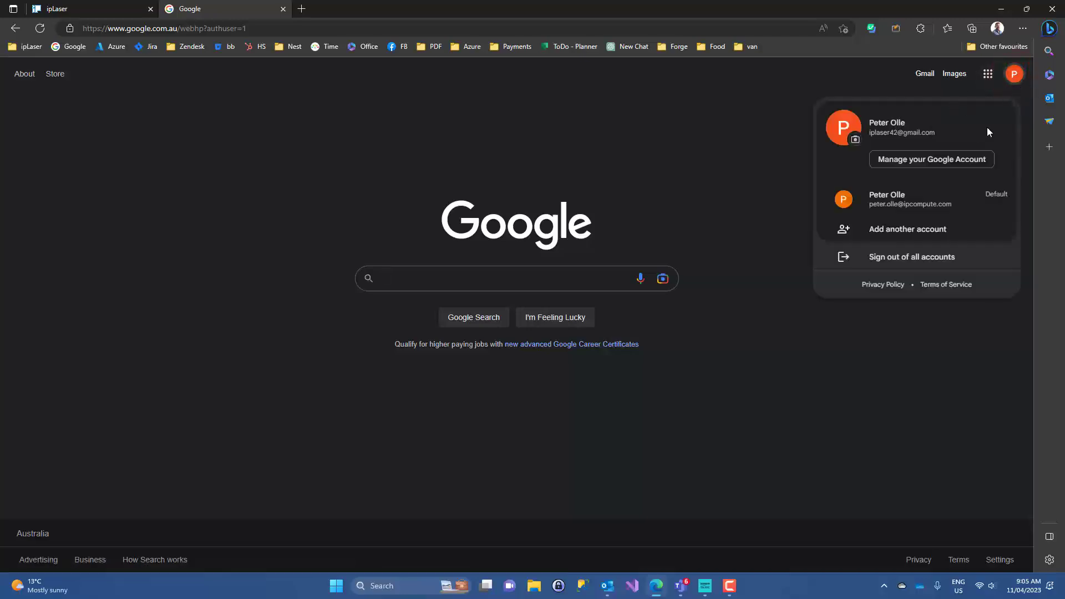
click(865, 82)
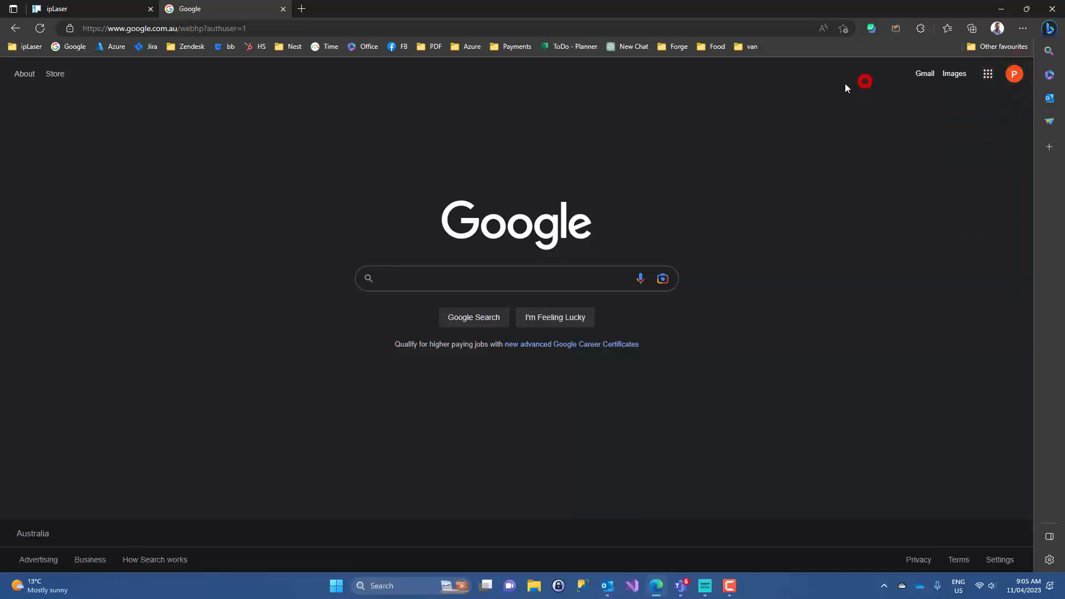
Step: Open Google Drive and move the ip and ipLaser folders from My Drive to the bin
click(989, 78)
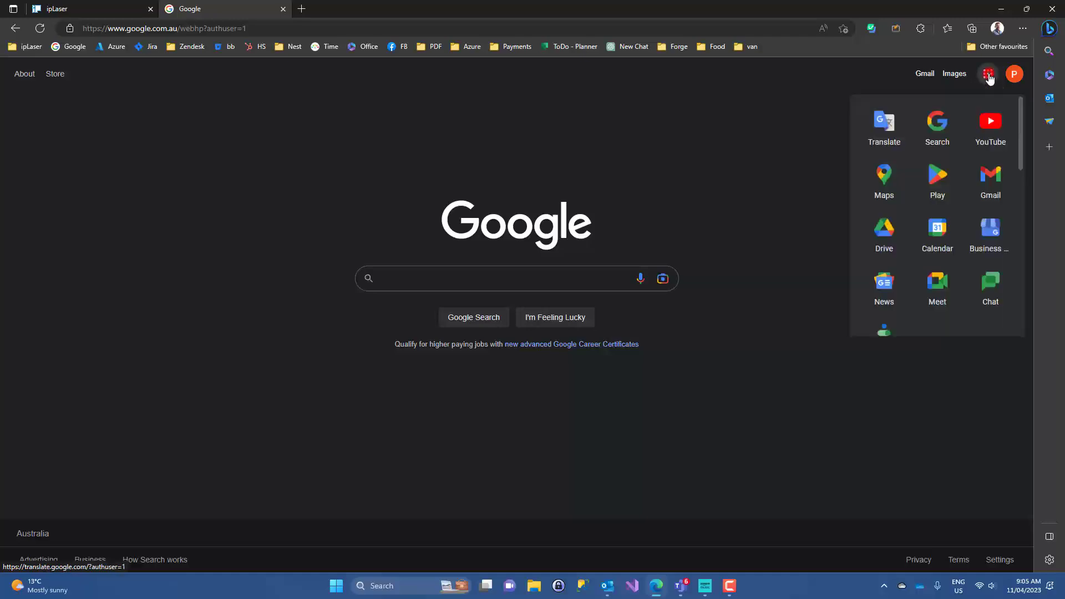
click(884, 231)
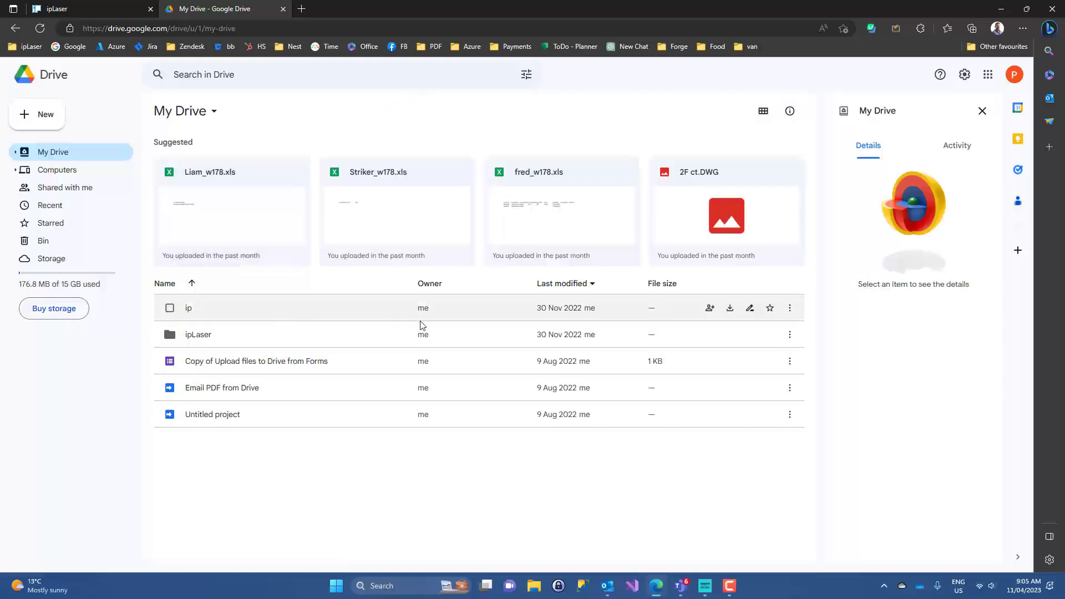
mouse_move(421, 324)
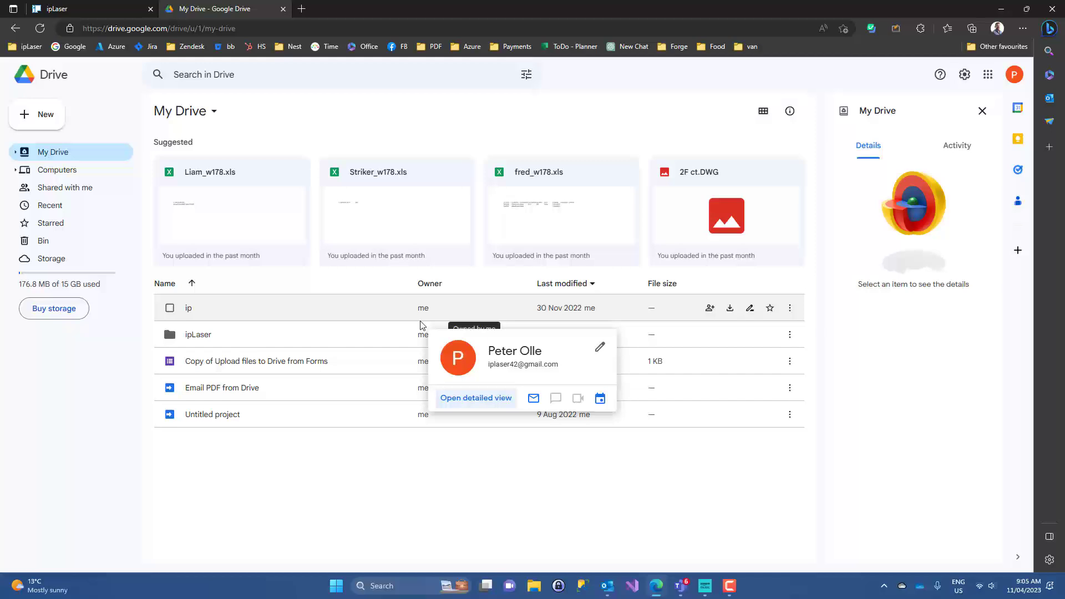
click(264, 313)
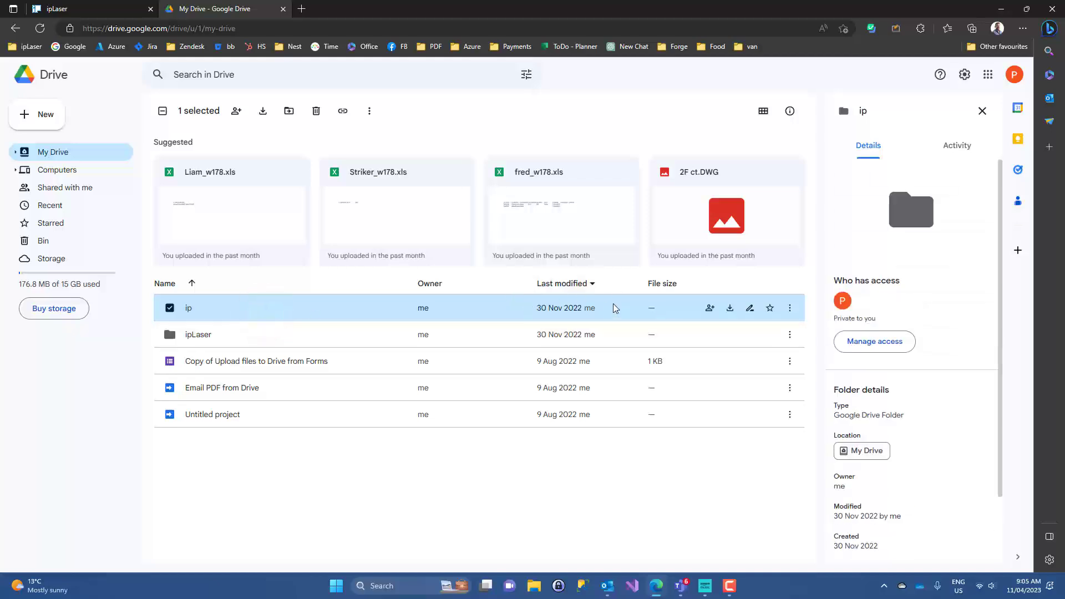
click(169, 334)
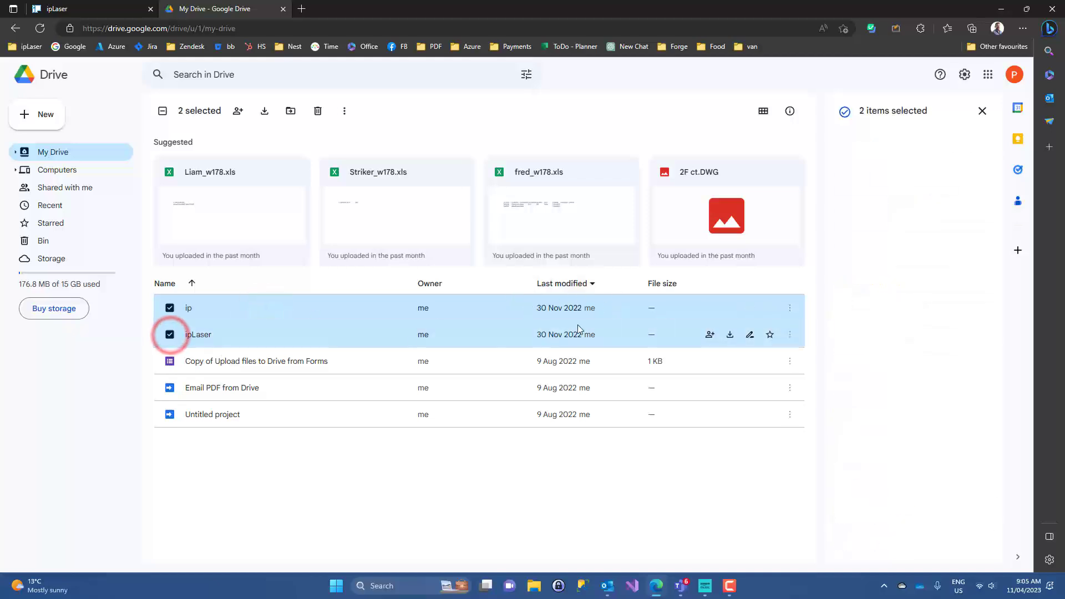
click(318, 111)
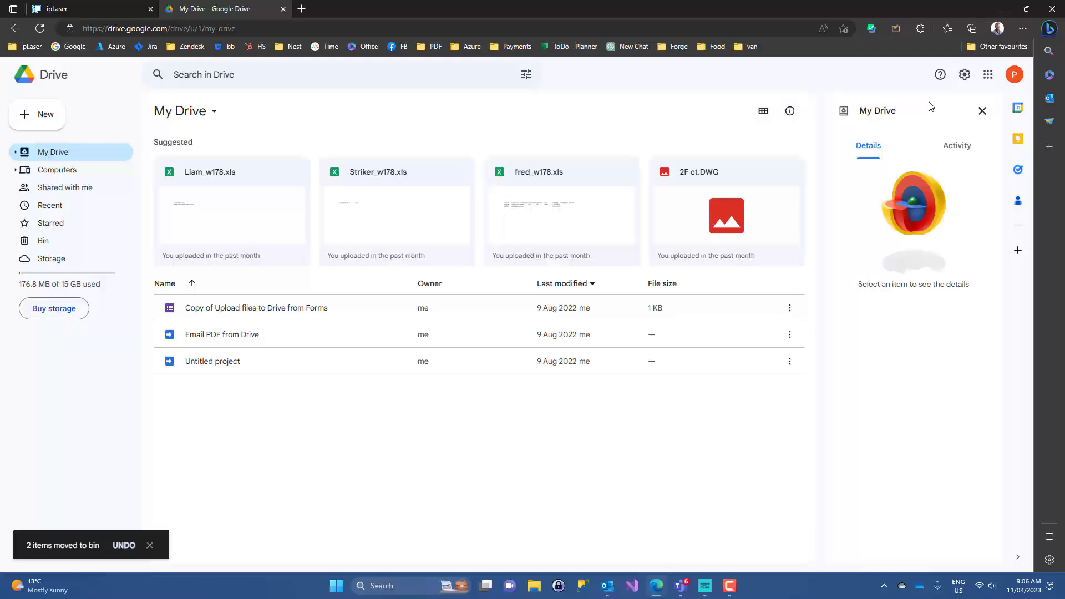
Step: Download the Google Drive for desktop installer through Drive's settings options
click(965, 74)
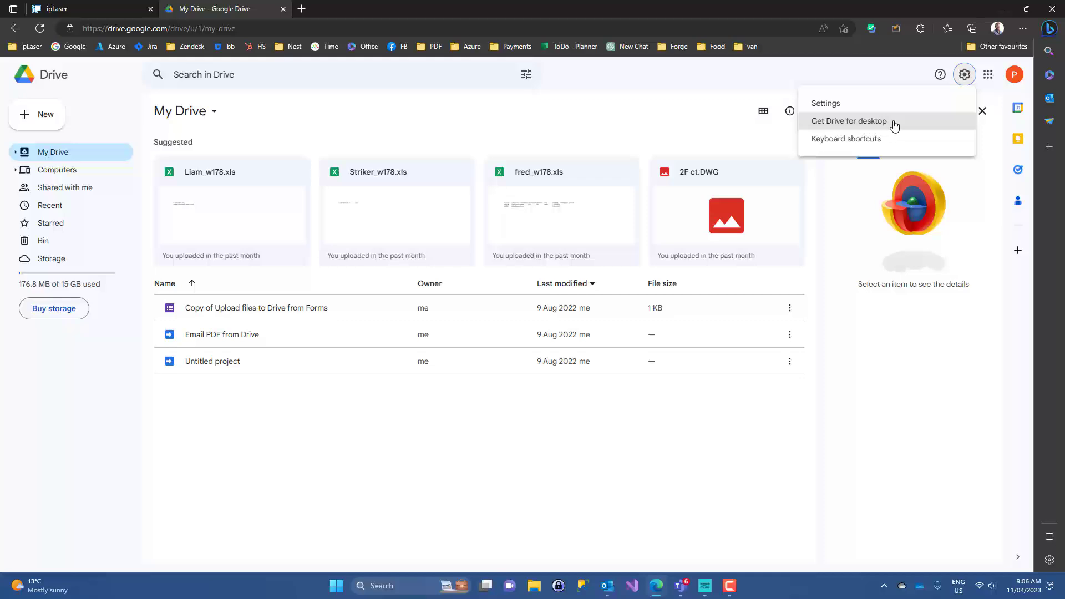
click(866, 123)
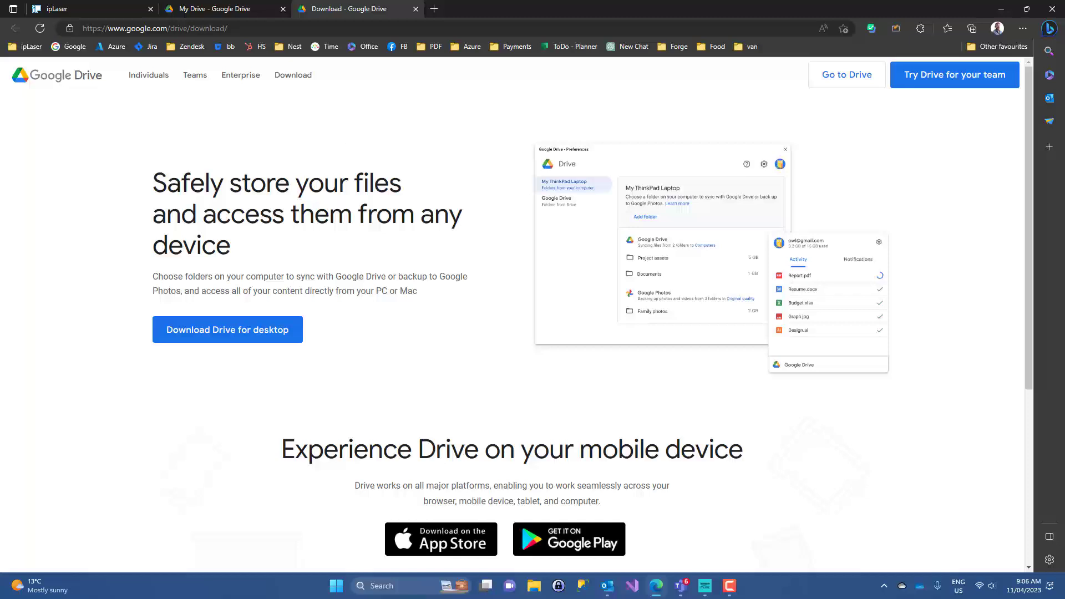
click(272, 332)
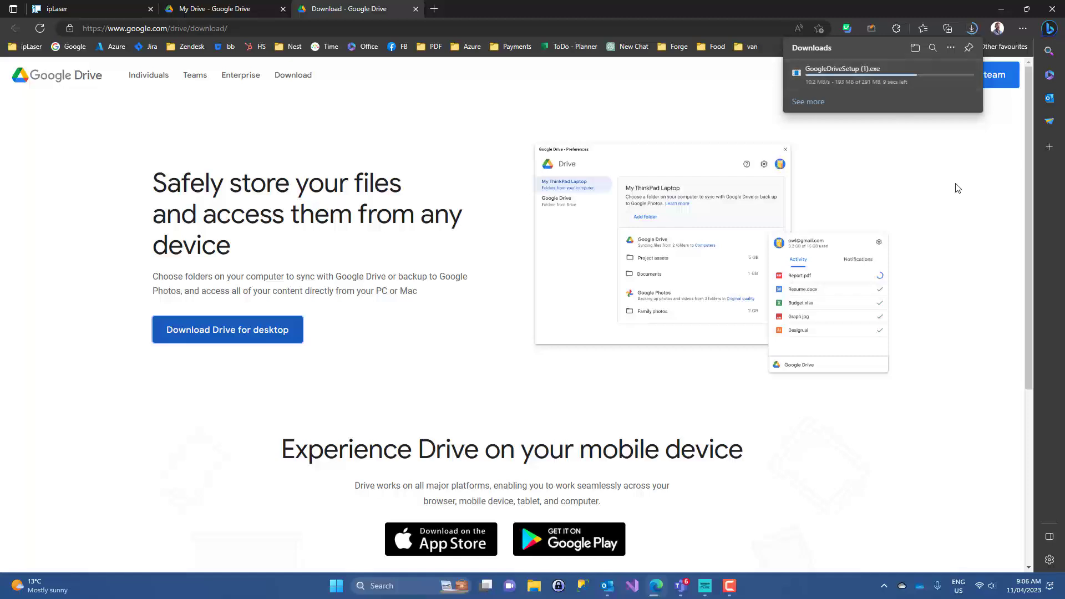
click(885, 585)
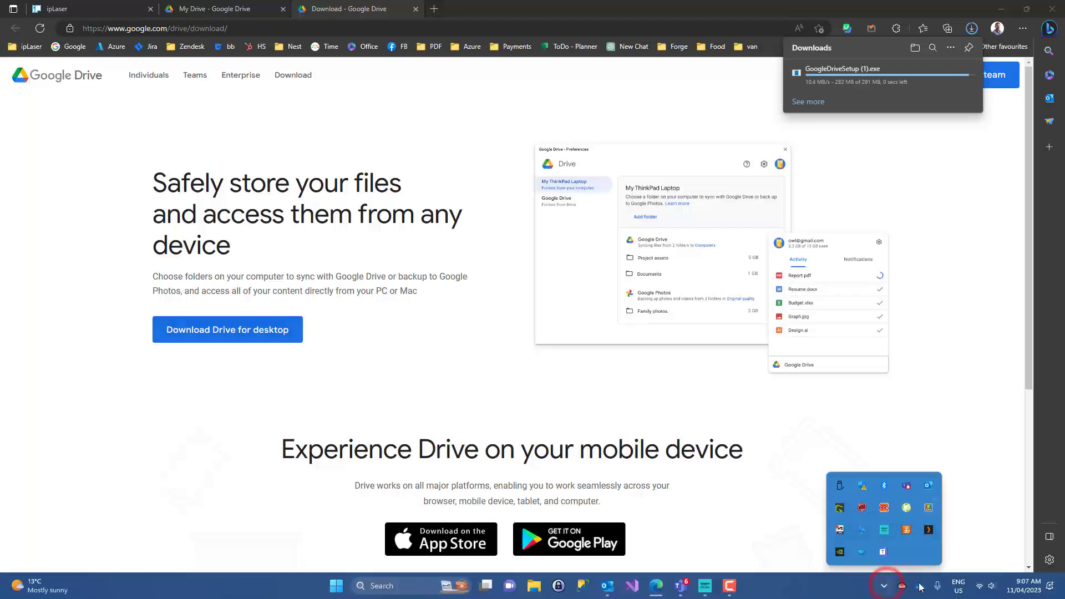
click(969, 307)
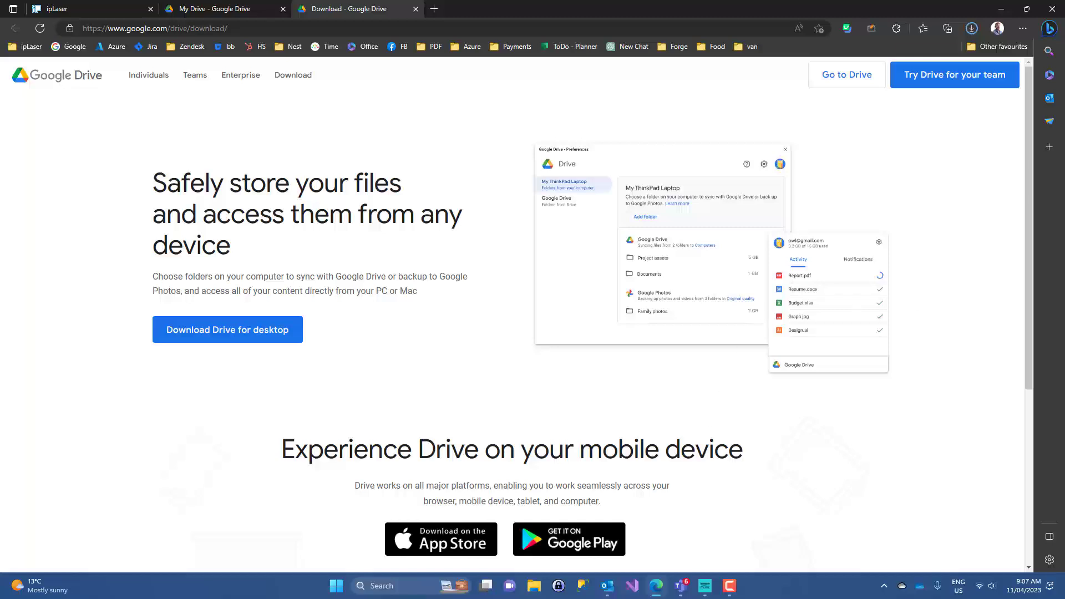
Step: Run GoogleDriveSetup (1).exe and install Google Drive without desktop shortcuts to Google Docs, Sheets, and Slides
click(971, 28)
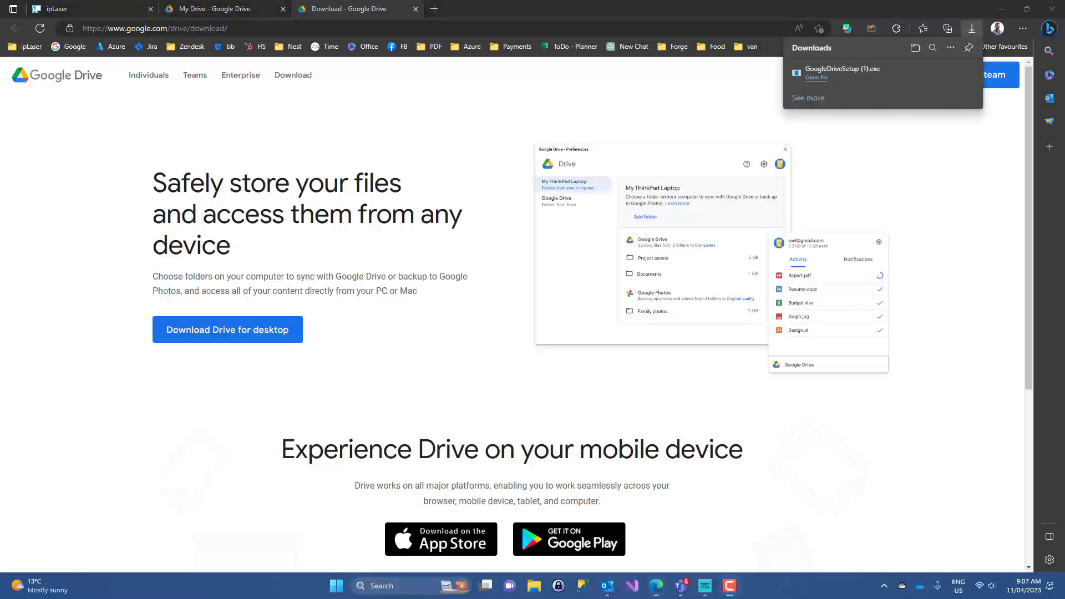
click(814, 78)
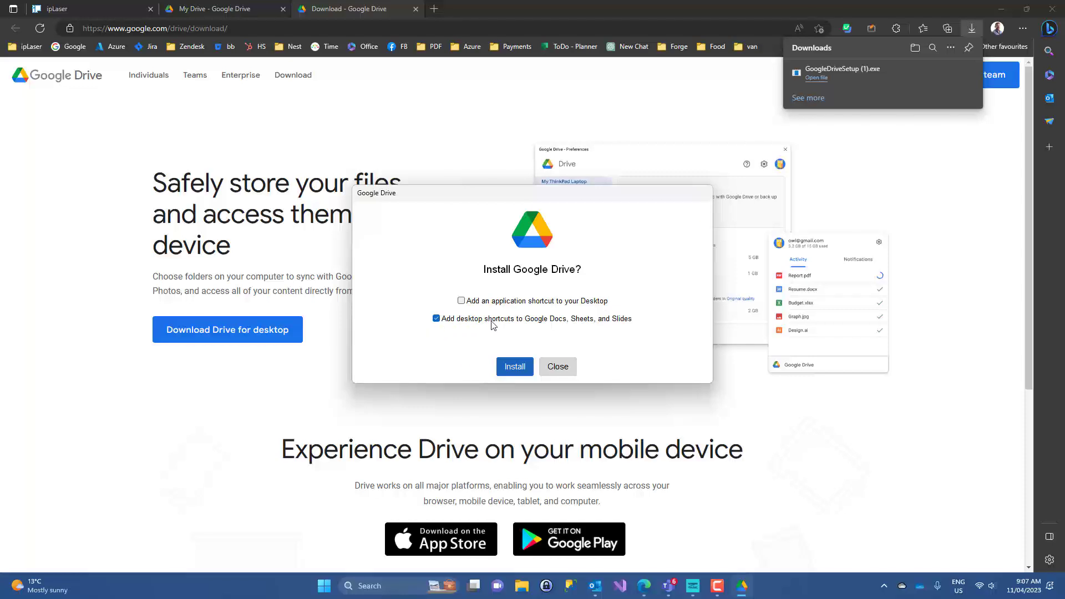
click(435, 319)
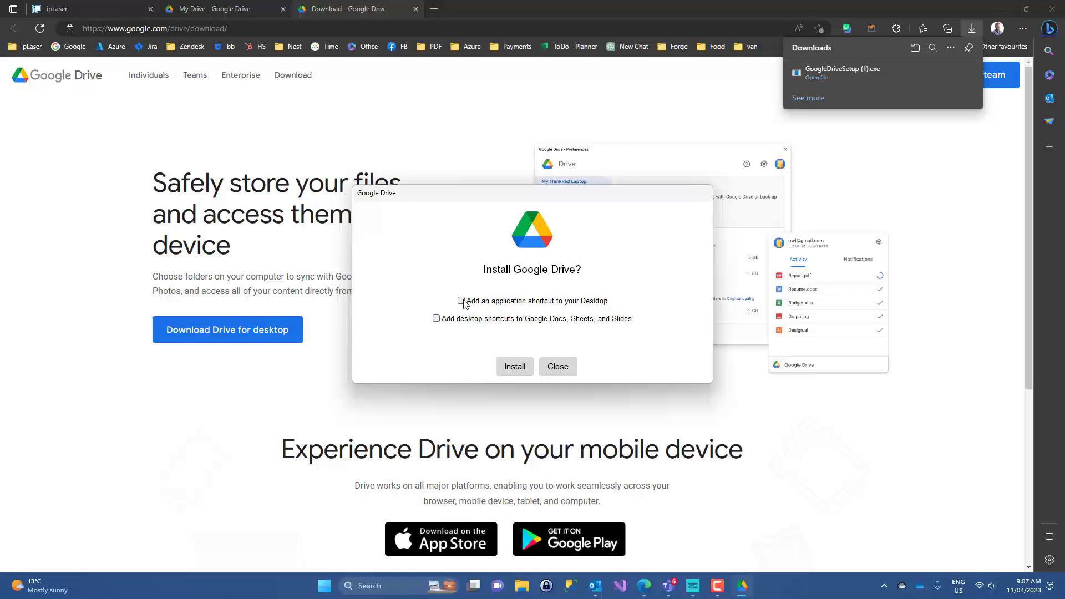
click(513, 367)
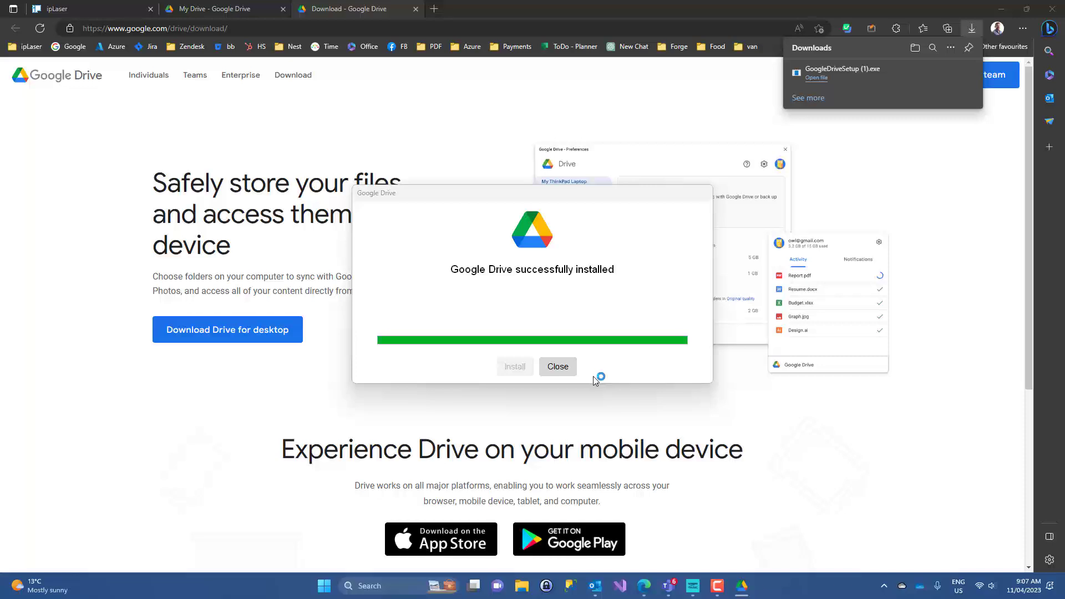
click(557, 369)
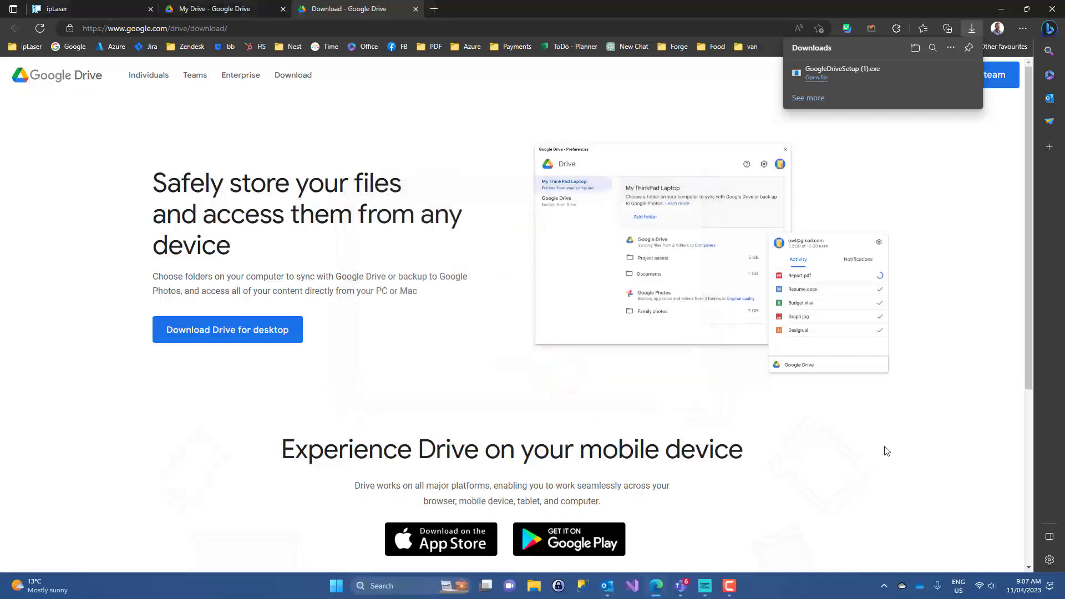
Step: Open the Google Drive desktop application's preferences and display the syncing options for folders from Drive
click(882, 586)
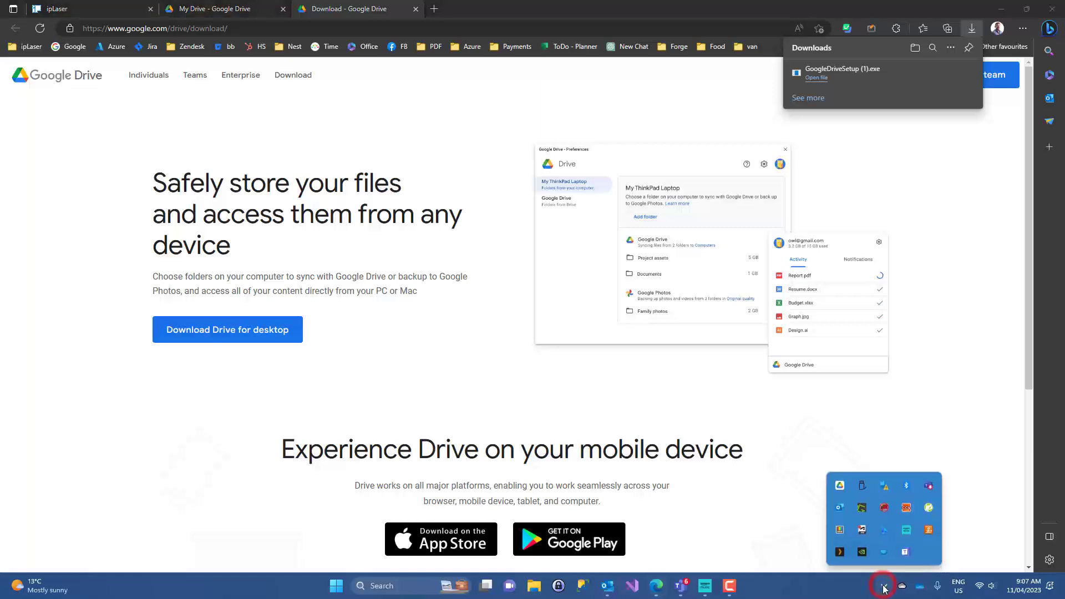
click(840, 486)
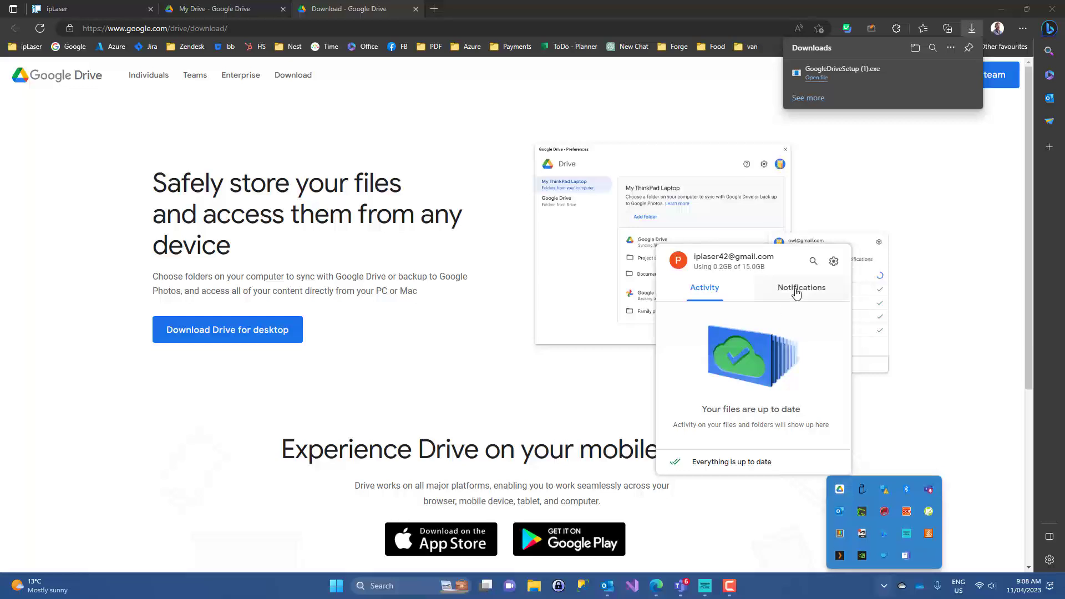
click(834, 261)
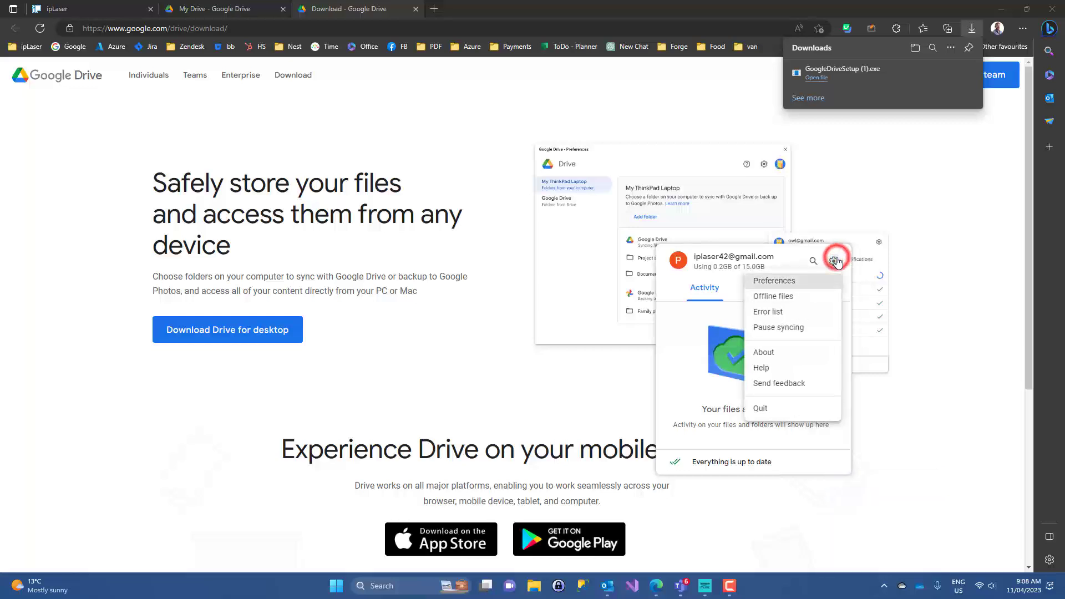
click(793, 281)
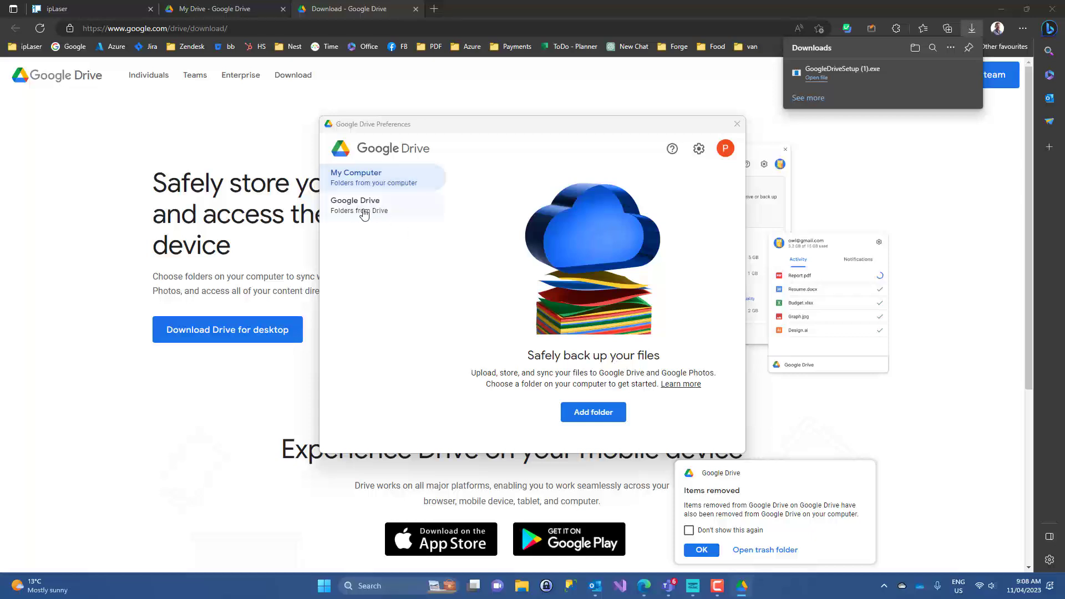
click(341, 207)
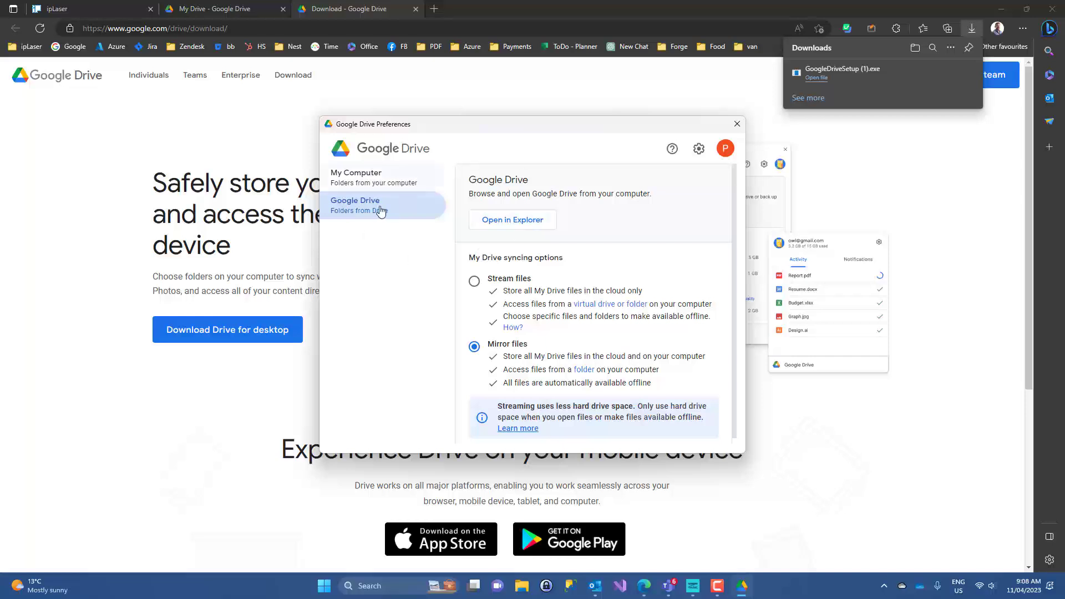
Step: Open the Google Drive (G:) location in File Explorer, enter My Drive and display its full folder path
click(520, 224)
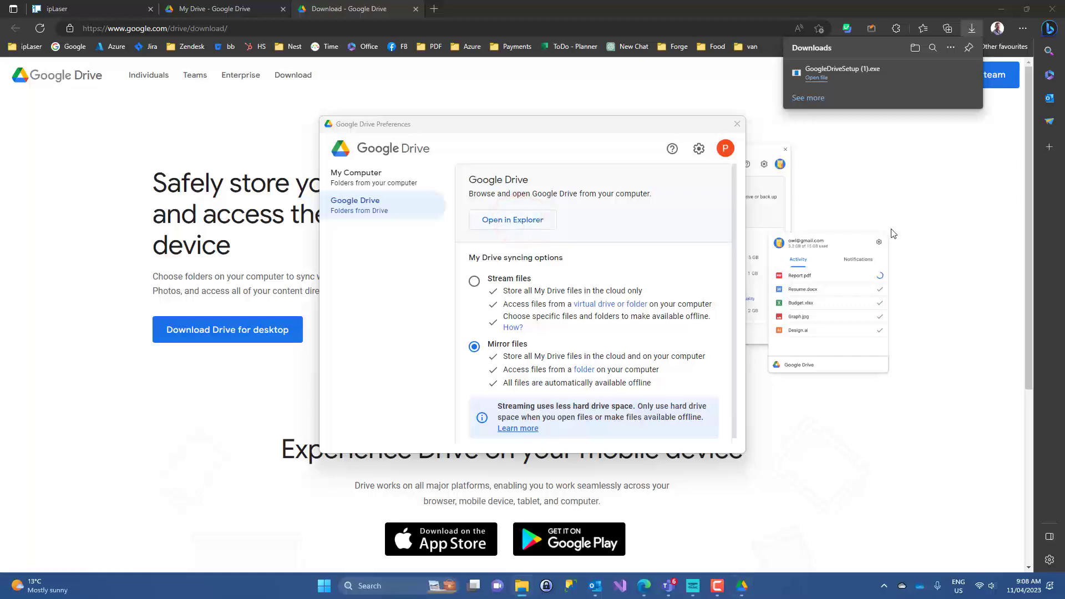
drag(619, 77, 411, 132)
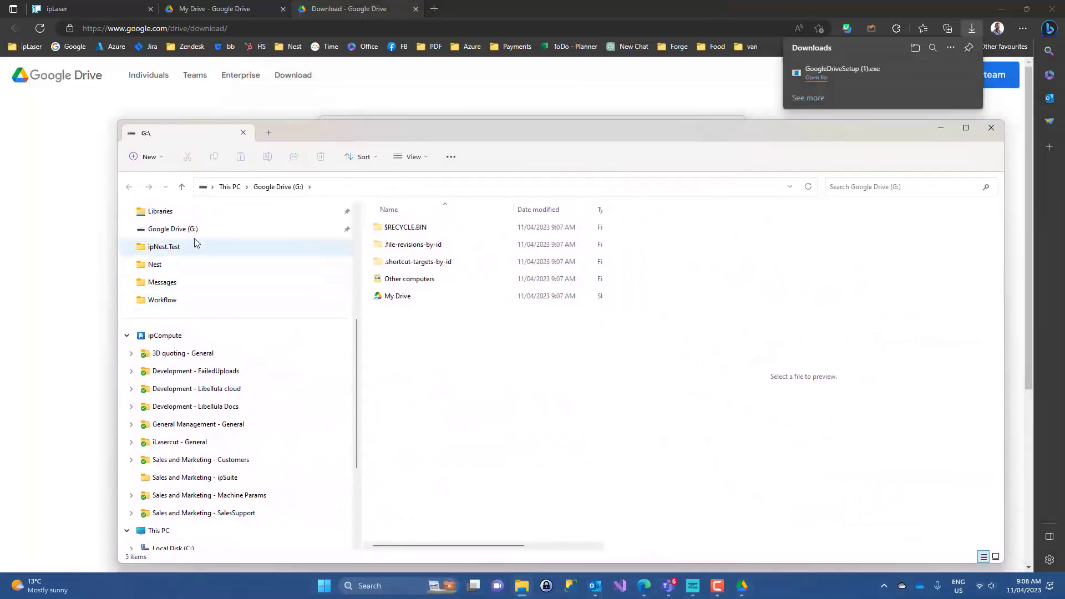
click(180, 230)
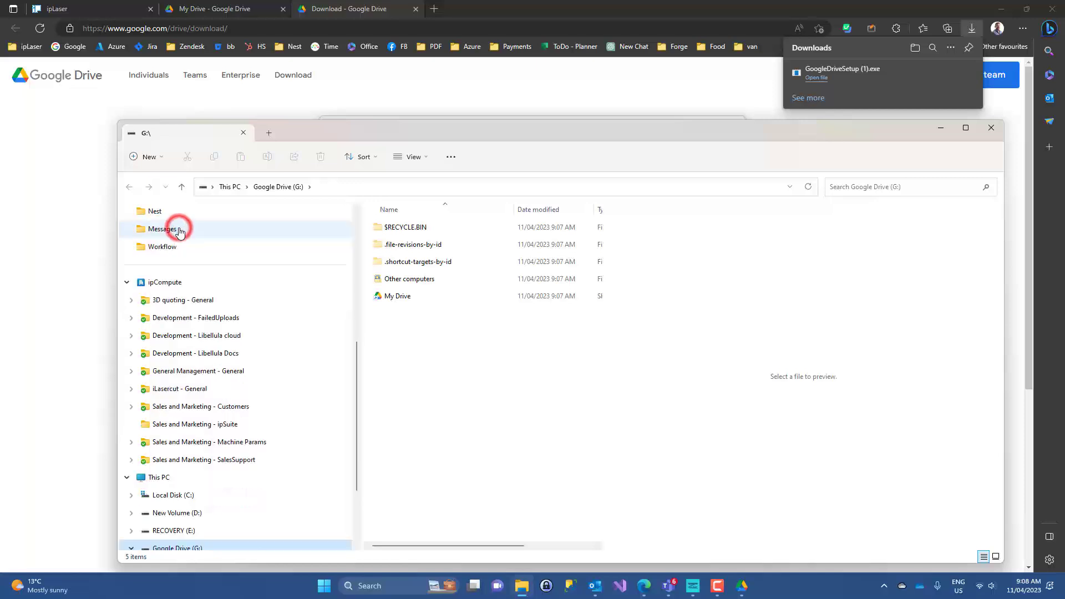
click(523, 431)
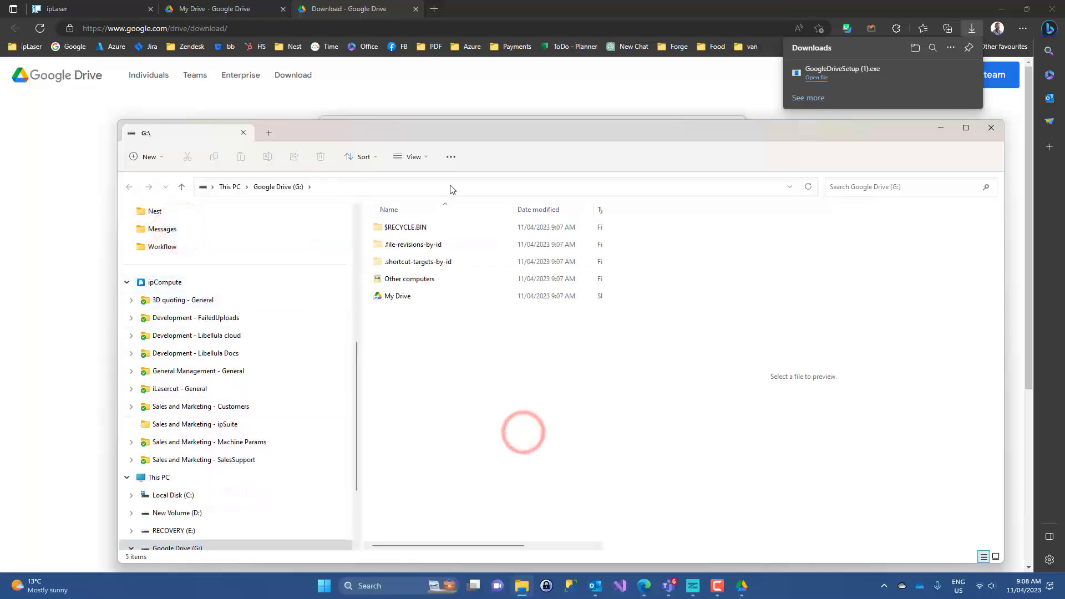
click(433, 188)
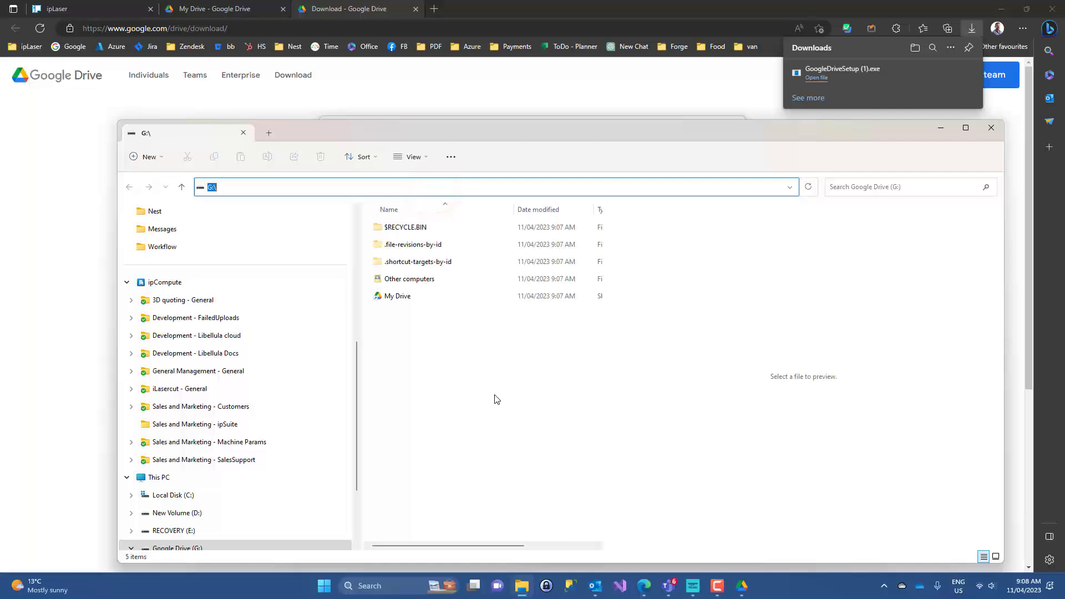
click(496, 393)
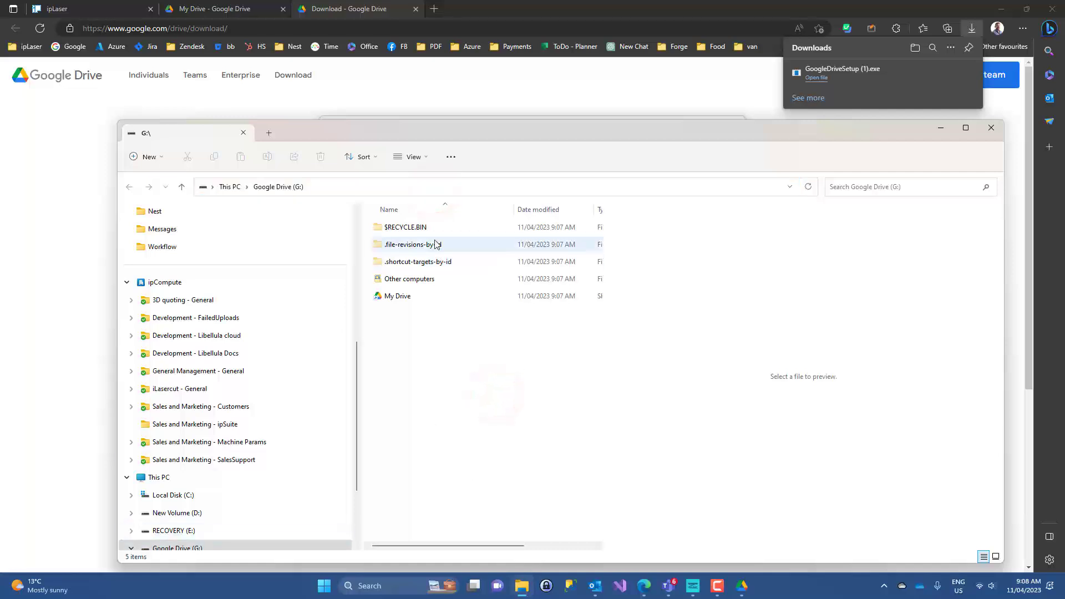
double_click(409, 298)
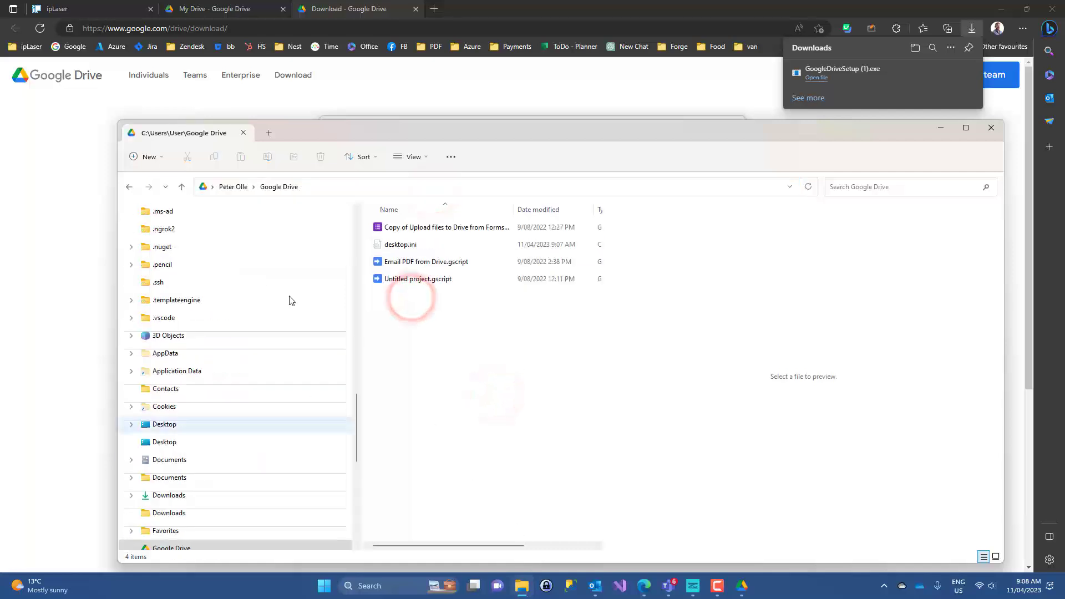
click(378, 186)
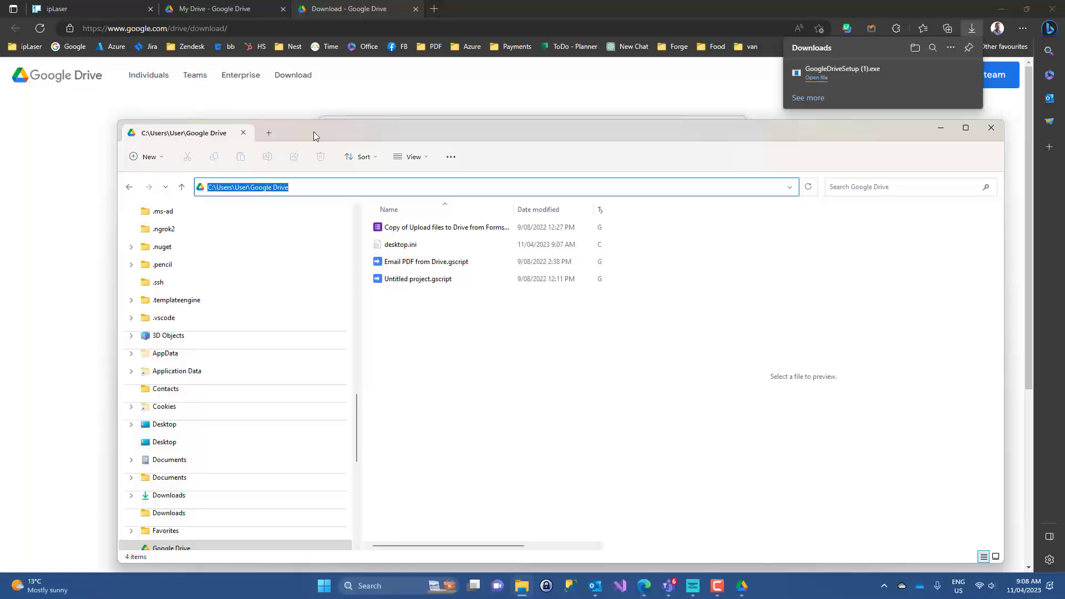
Step: Close the Google Drive folder and preferences windows, and open ipLaser's Cloud Storage Connections settings
drag(358, 416, 348, 233)
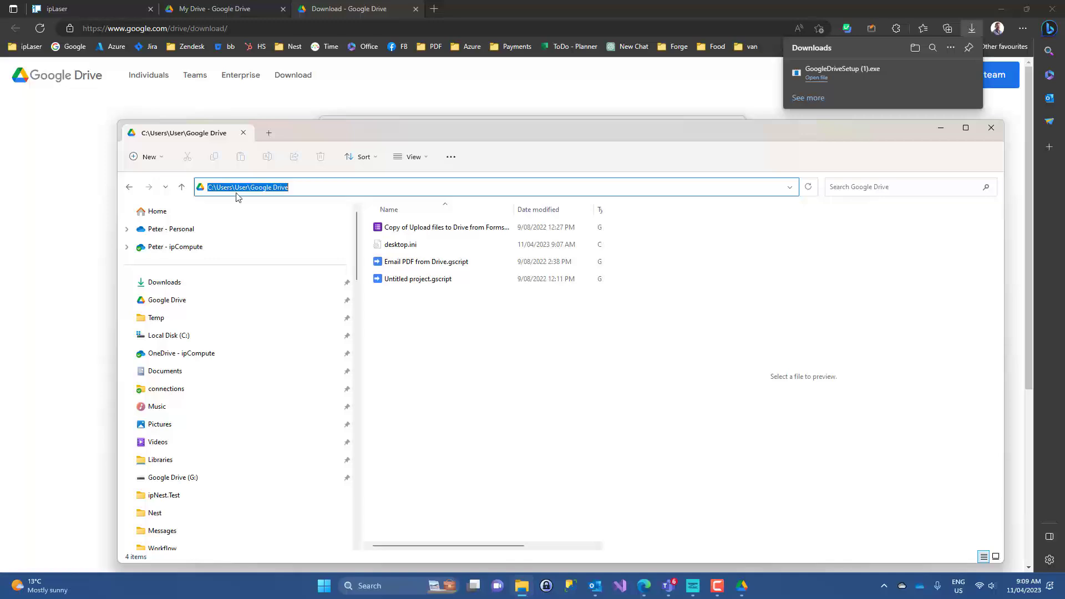
click(331, 127)
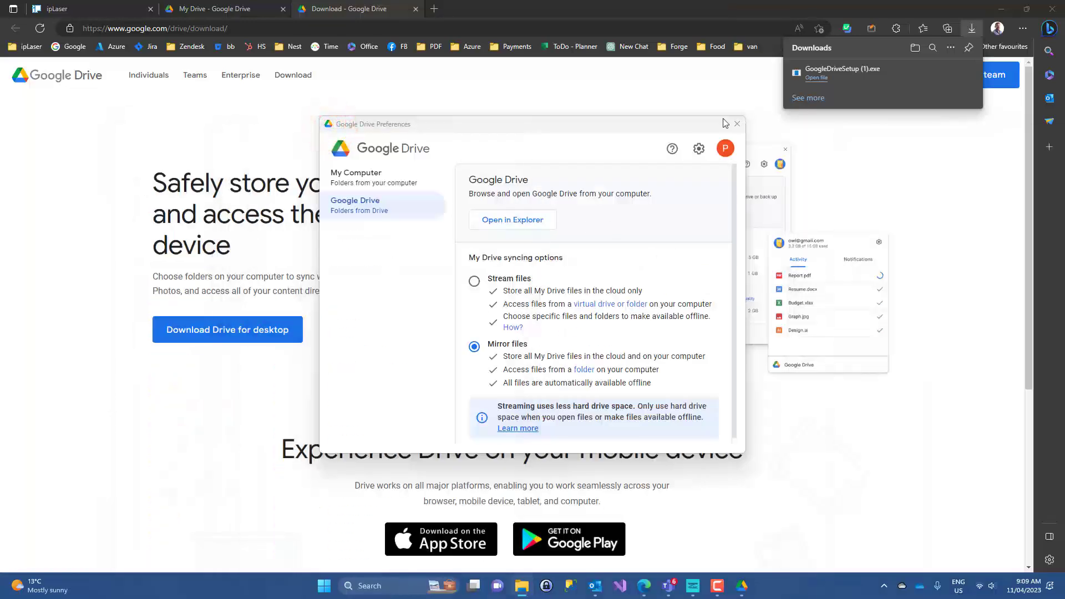
click(739, 124)
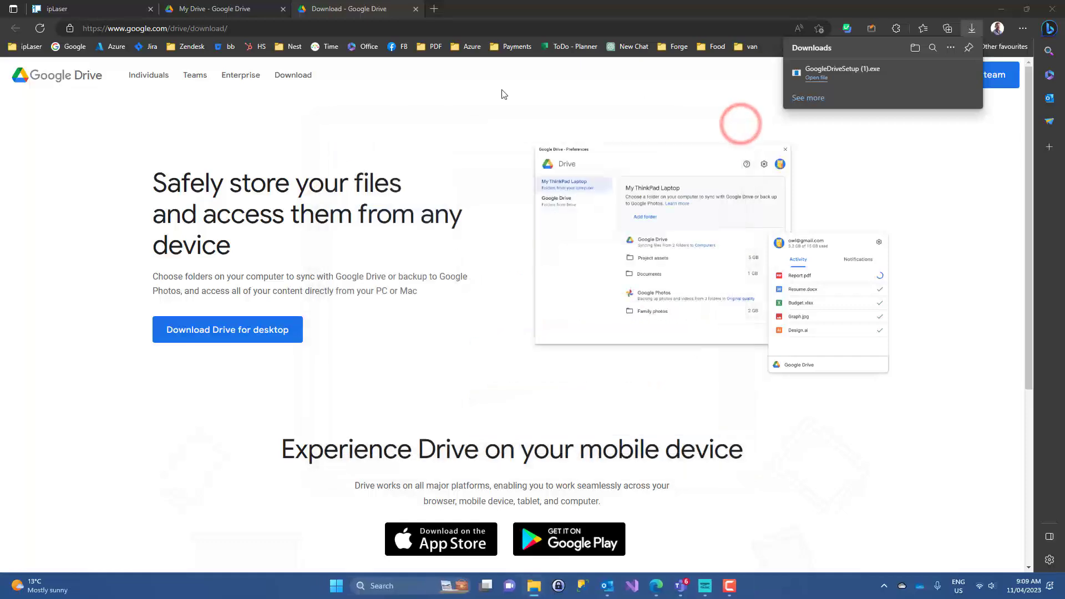
click(84, 12)
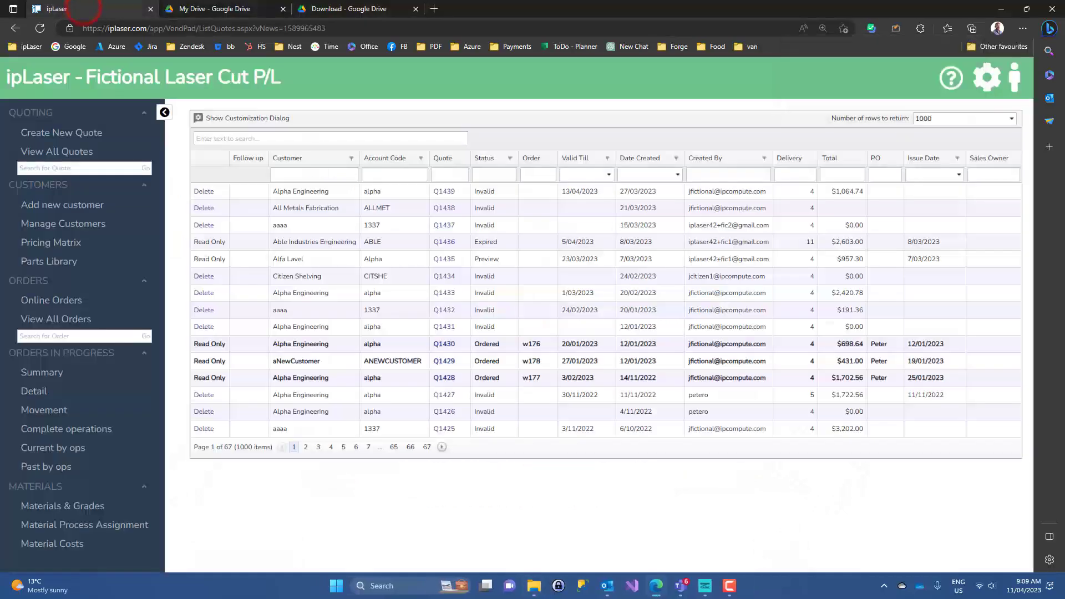
click(995, 88)
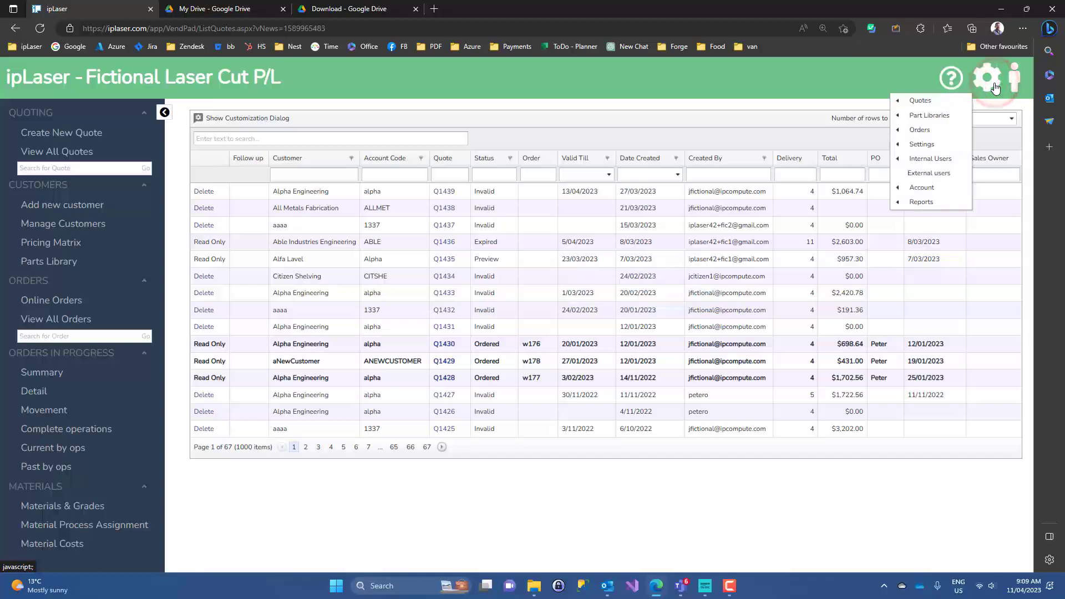
mouse_move(912, 148)
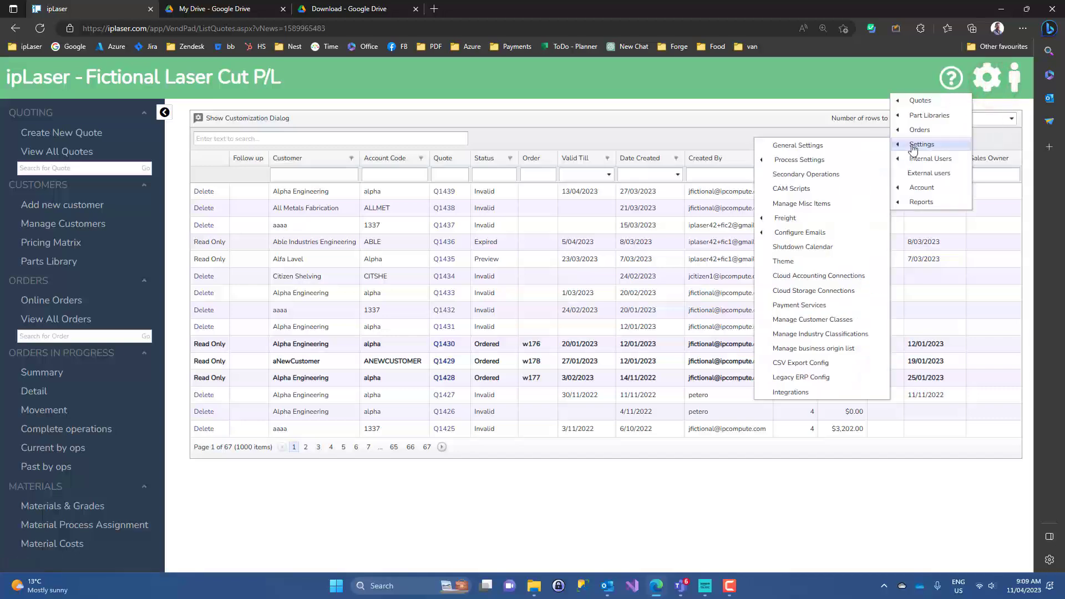
click(783, 296)
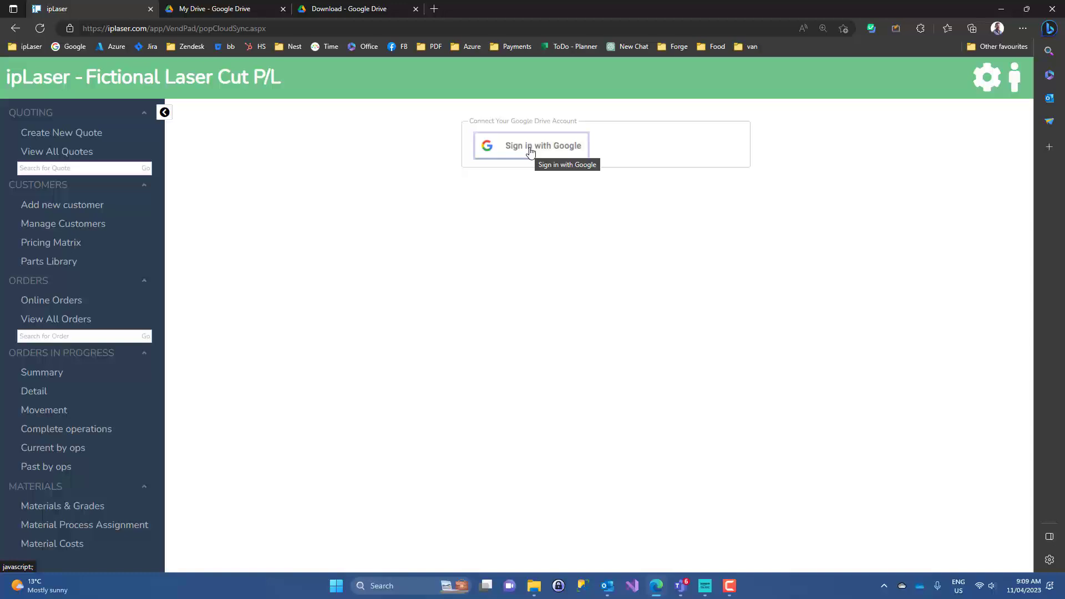
Step: Connect ipLaser to the Google account, continuing past the unverified-app warning and allowing access to all Google Drive files
click(530, 147)
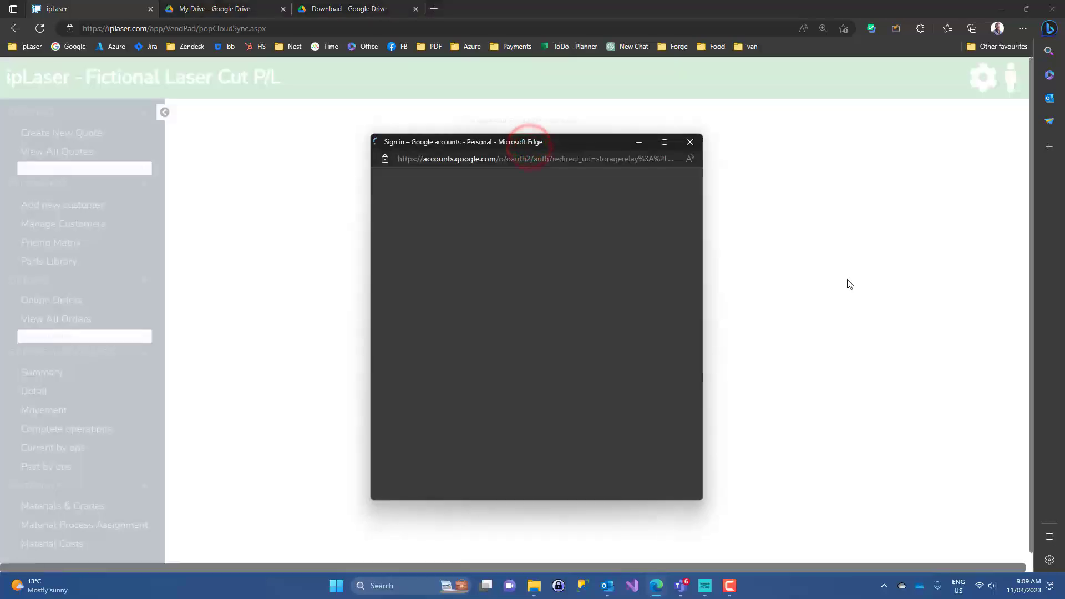
click(467, 284)
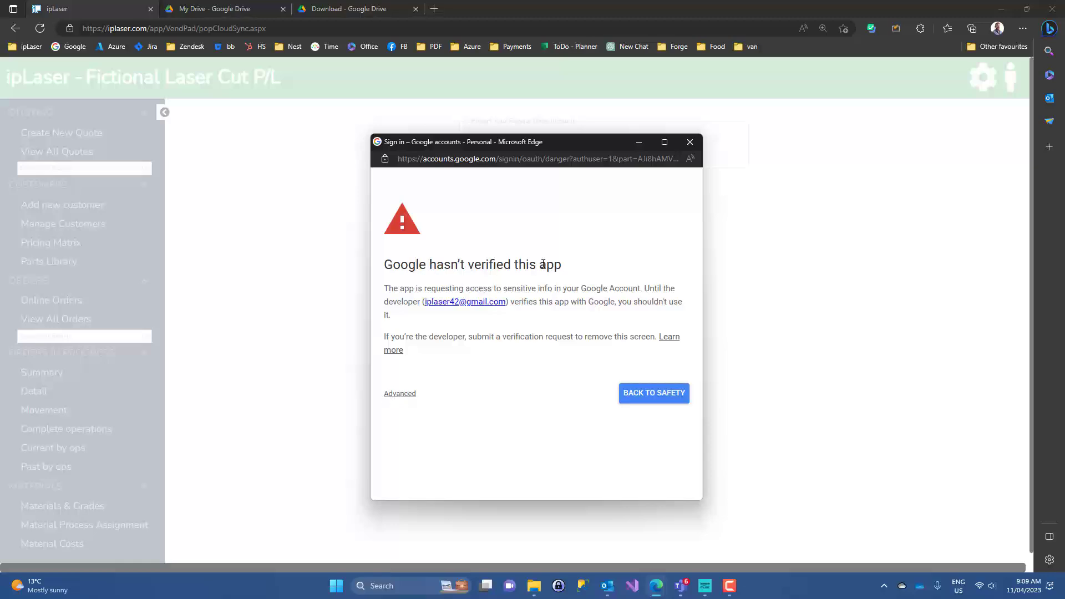
click(396, 395)
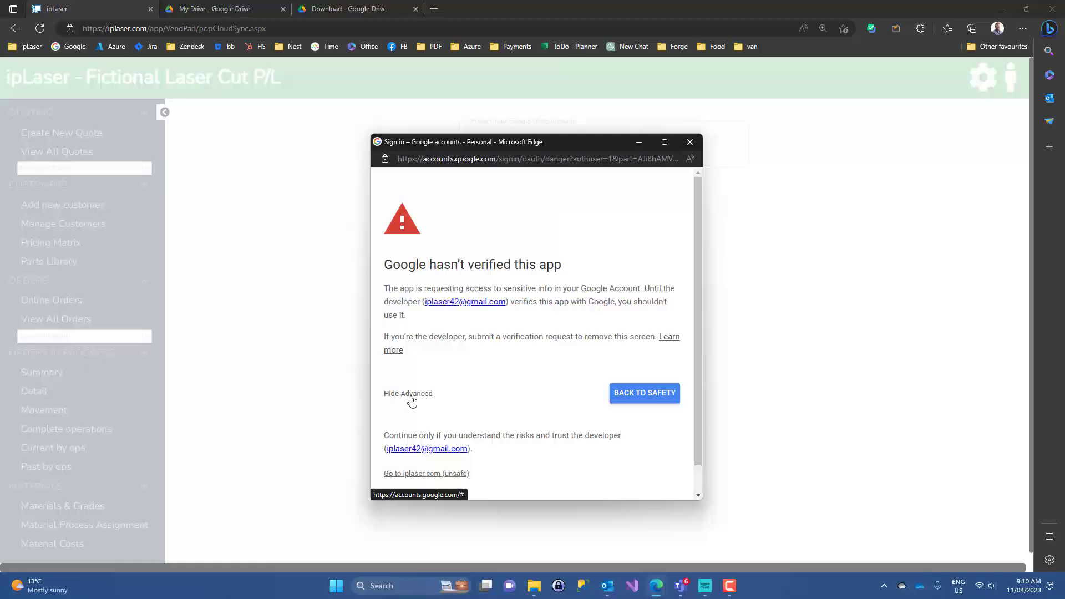
click(414, 476)
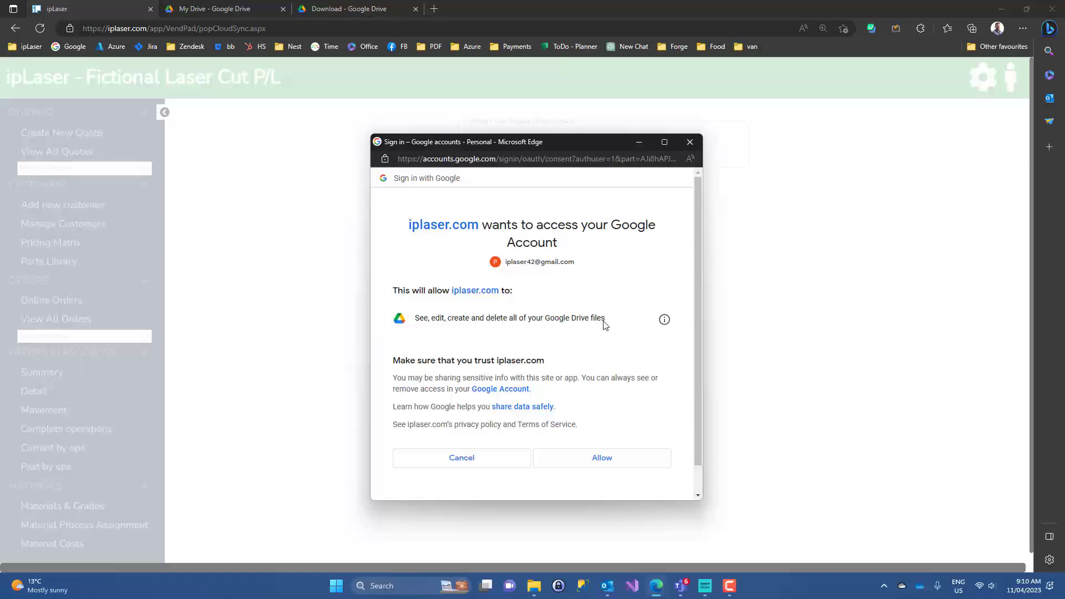
click(602, 464)
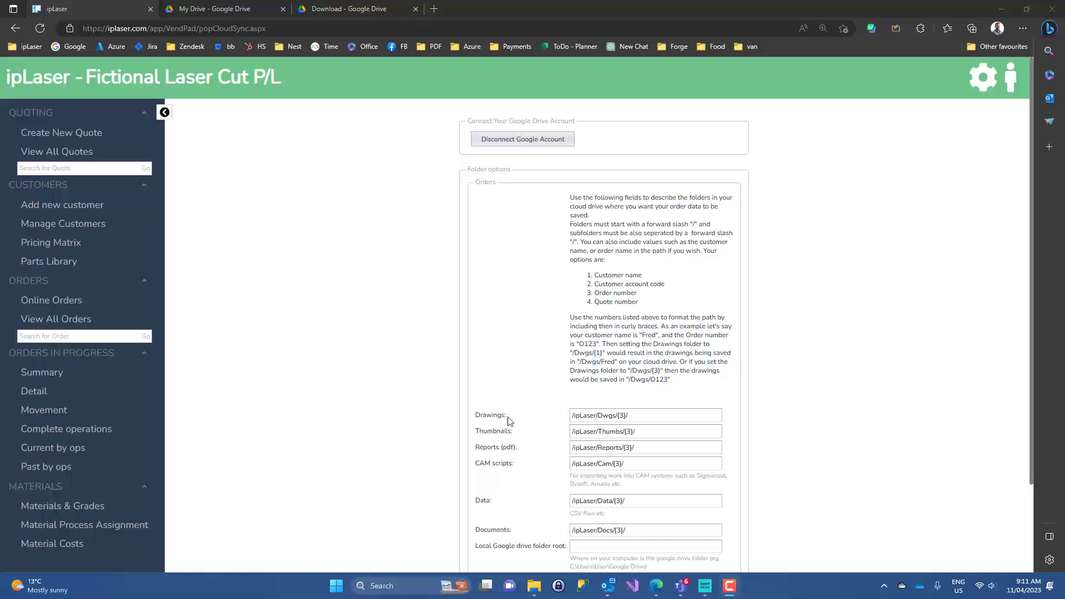
Step: Examine the order folder options and how the numbered placeholders, such as {3} for order number, build the folder paths
scroll(530, 420, down, 2)
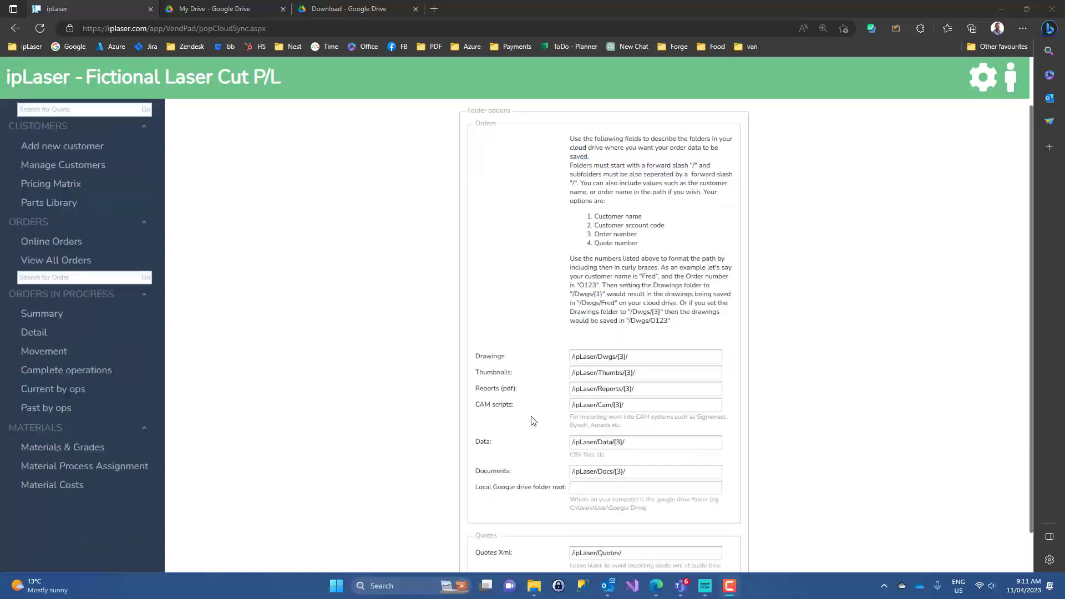
scroll(724, 260, up, 1)
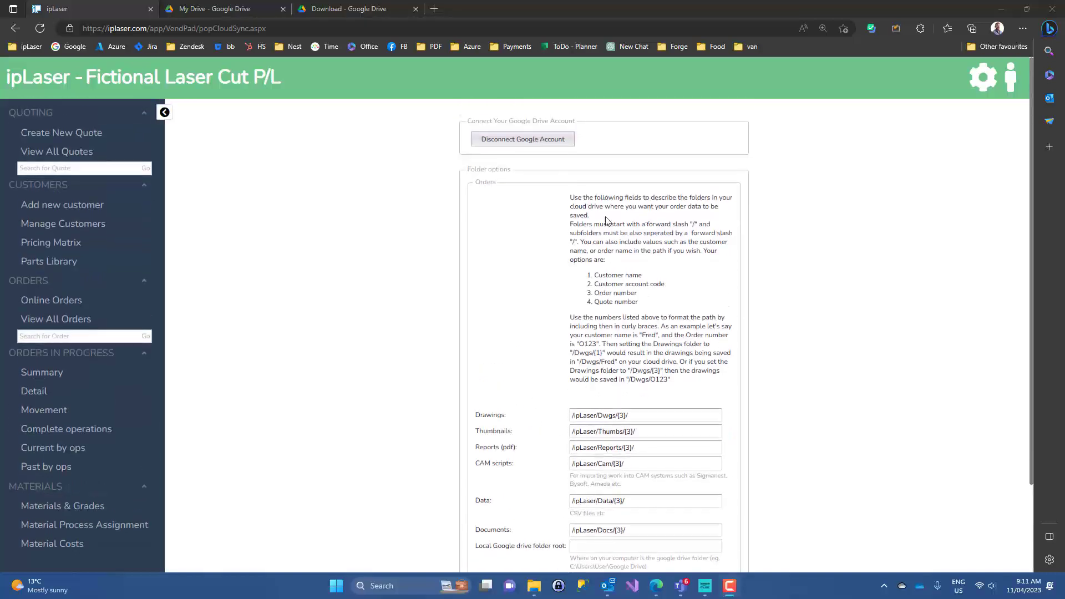
scroll(682, 394, down, 2)
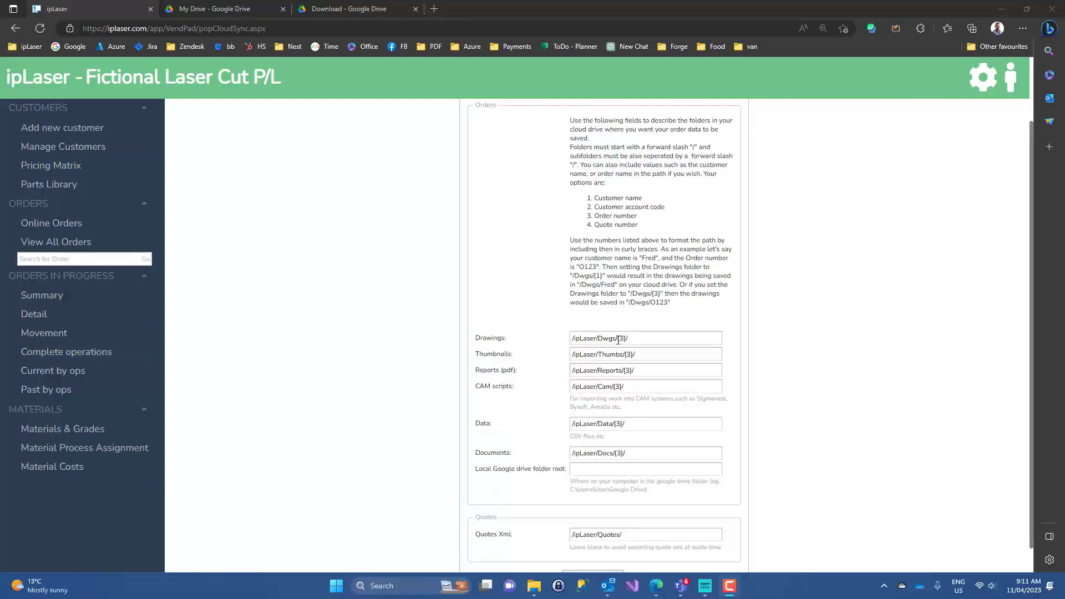
drag(617, 339, 626, 340)
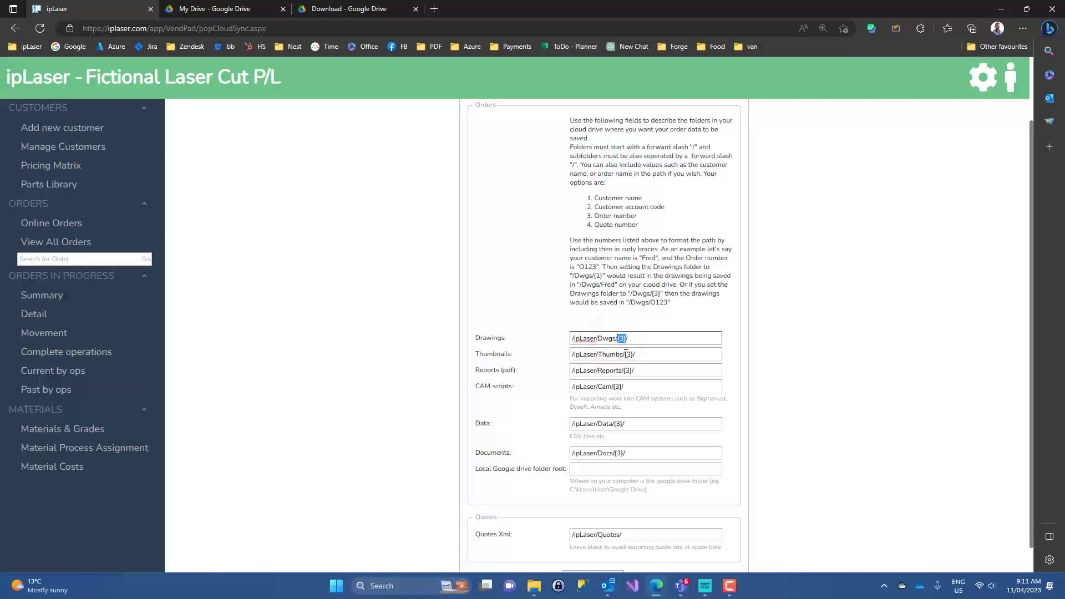
click(590, 219)
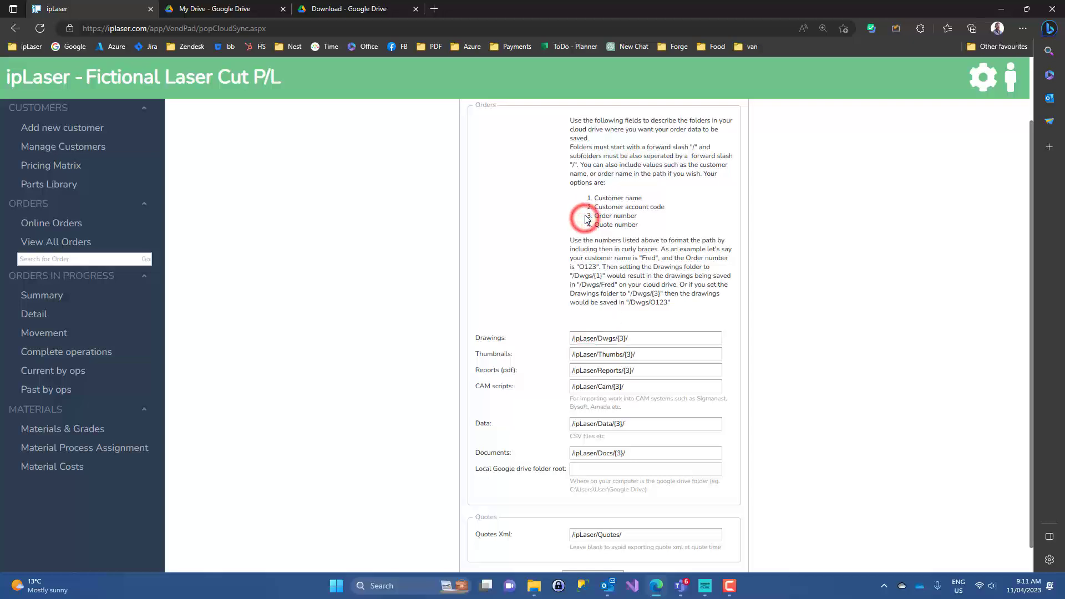
drag(592, 217, 650, 221)
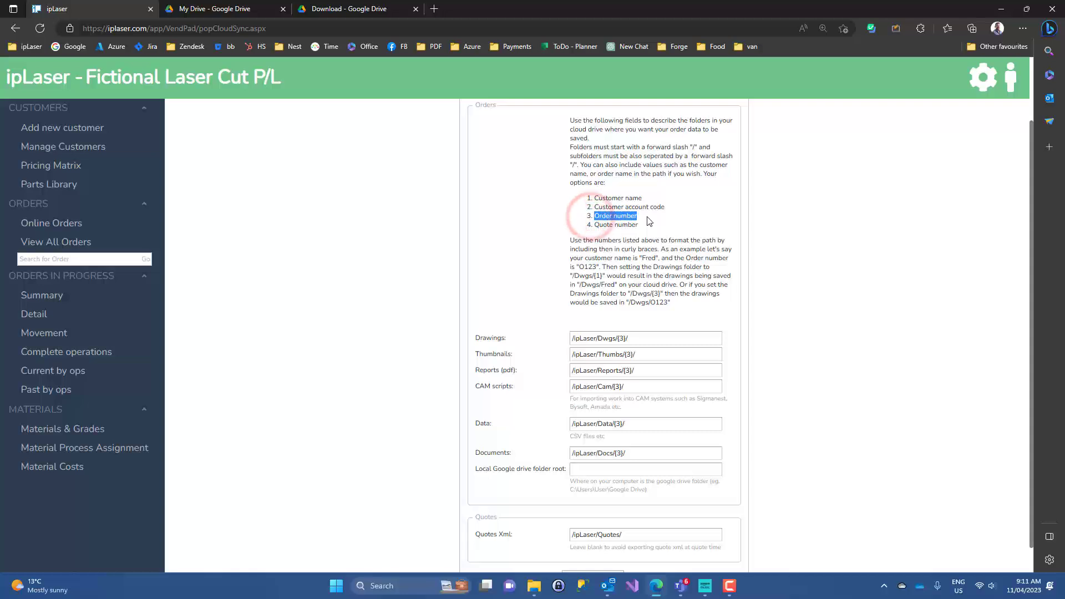
click(540, 235)
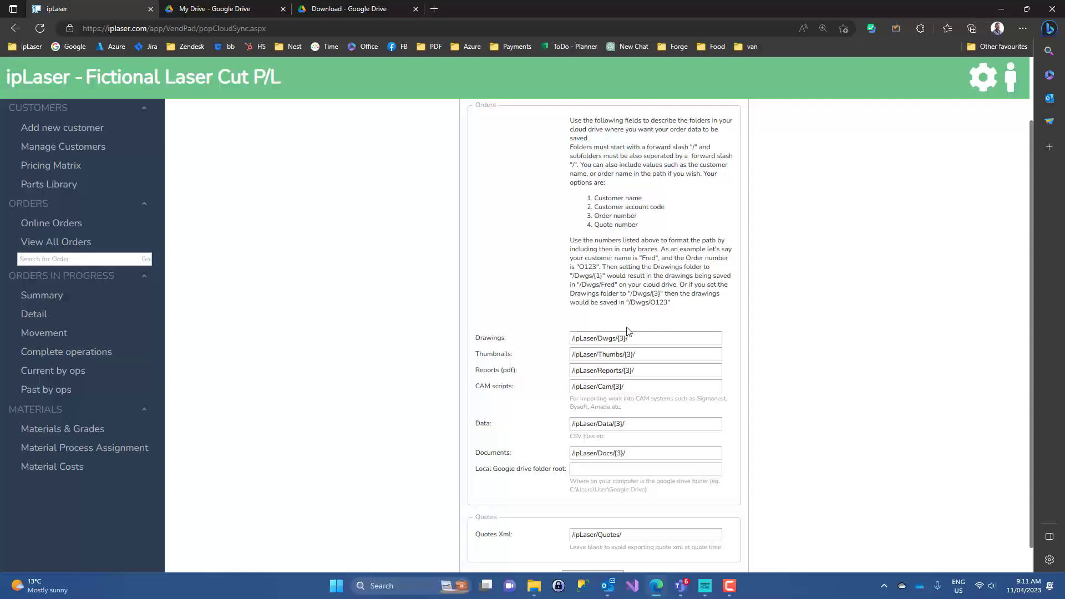
Step: Set the orders' Drawings folder to /ipLaser/Dwgs/{2}/{3}/ and save the folder options
click(618, 339)
text({2}/{)
click(620, 339)
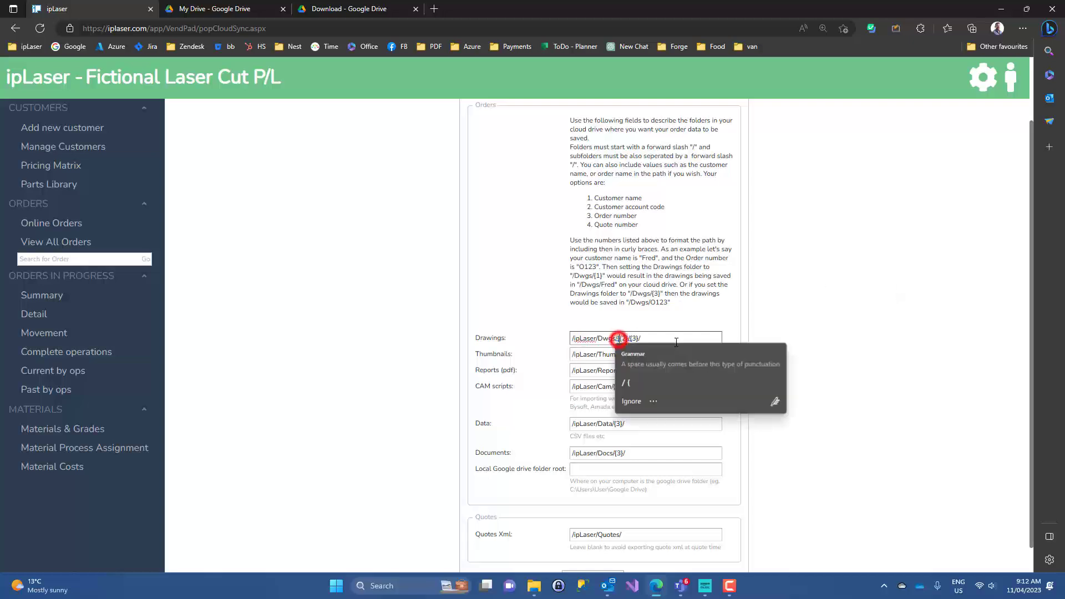
key(BackSpace)
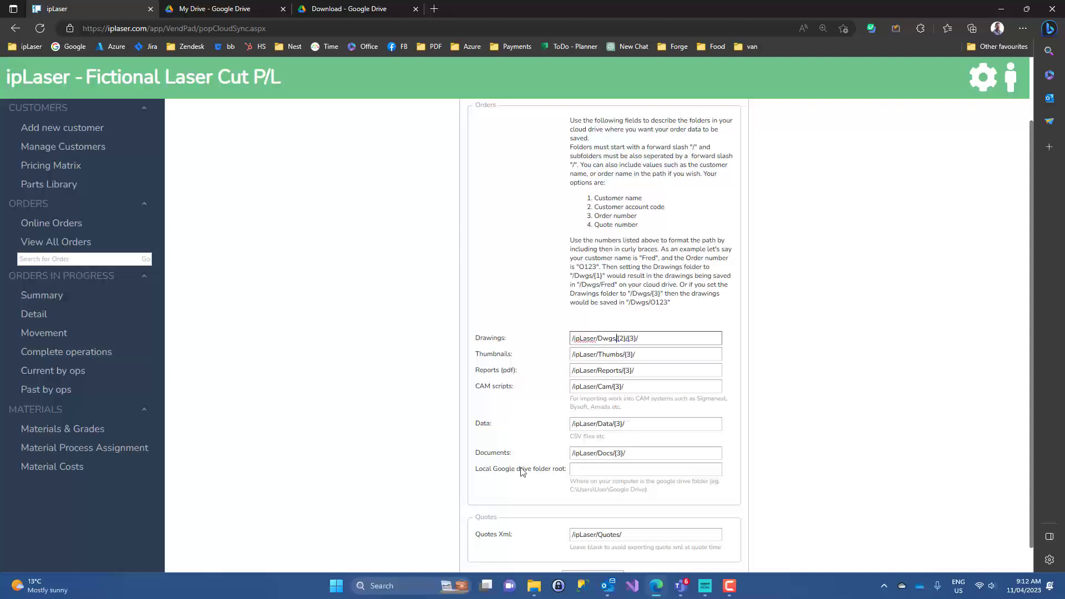
scroll(524, 456, down, 1)
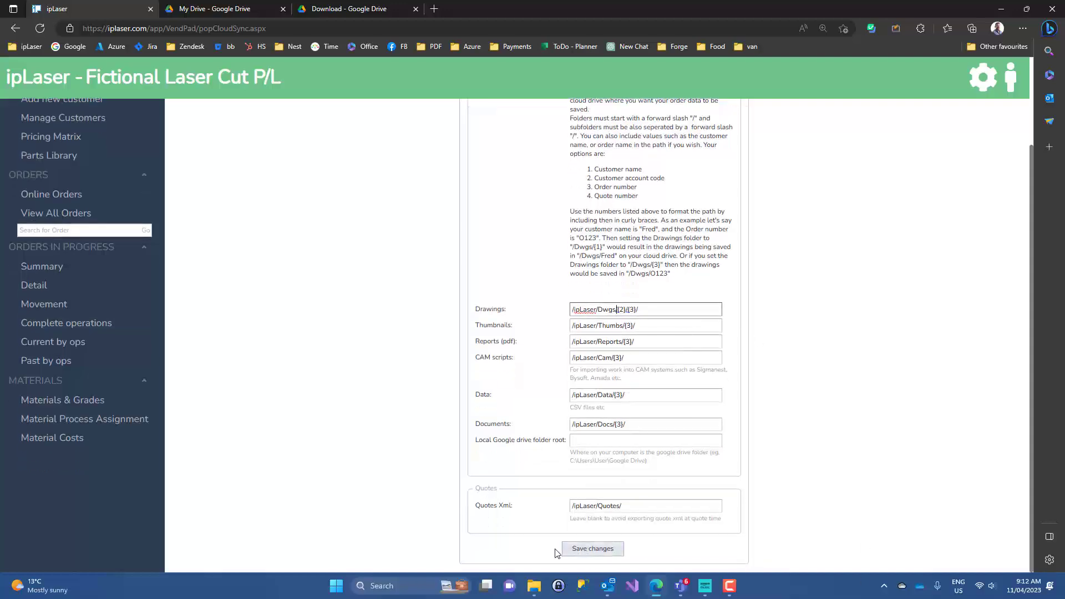
click(605, 549)
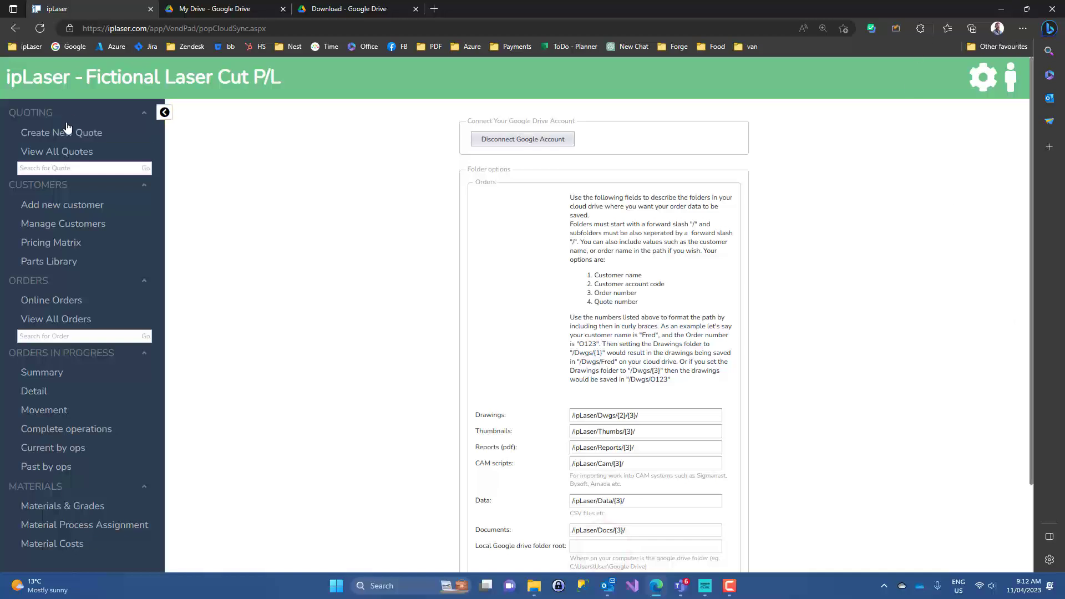
Step: Create a new quote for Alpha Engineering, keeping the default Laser process and delivery details
click(92, 139)
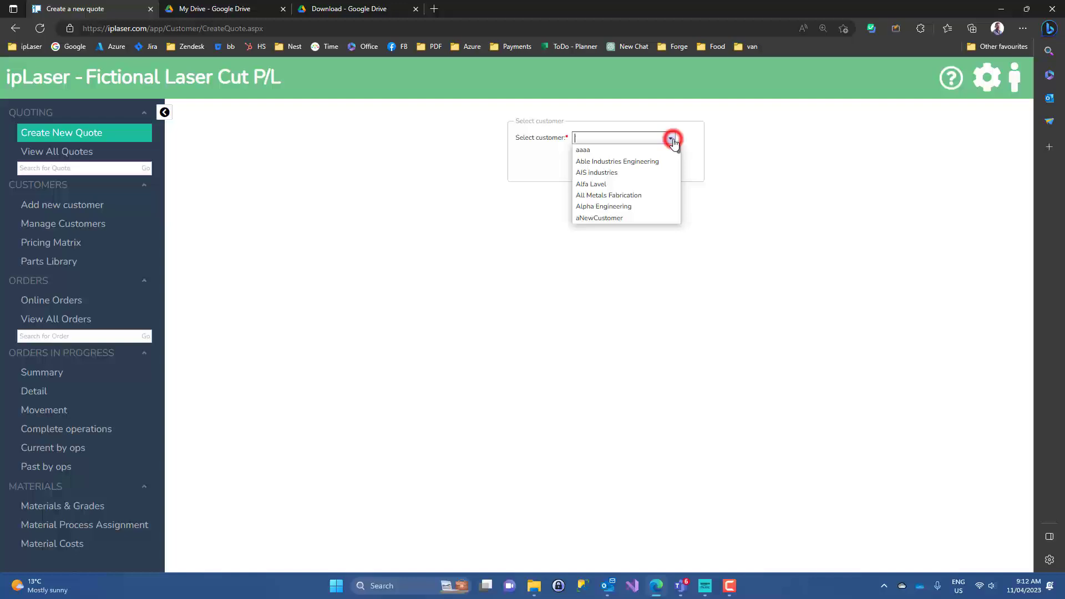
click(610, 206)
click(597, 167)
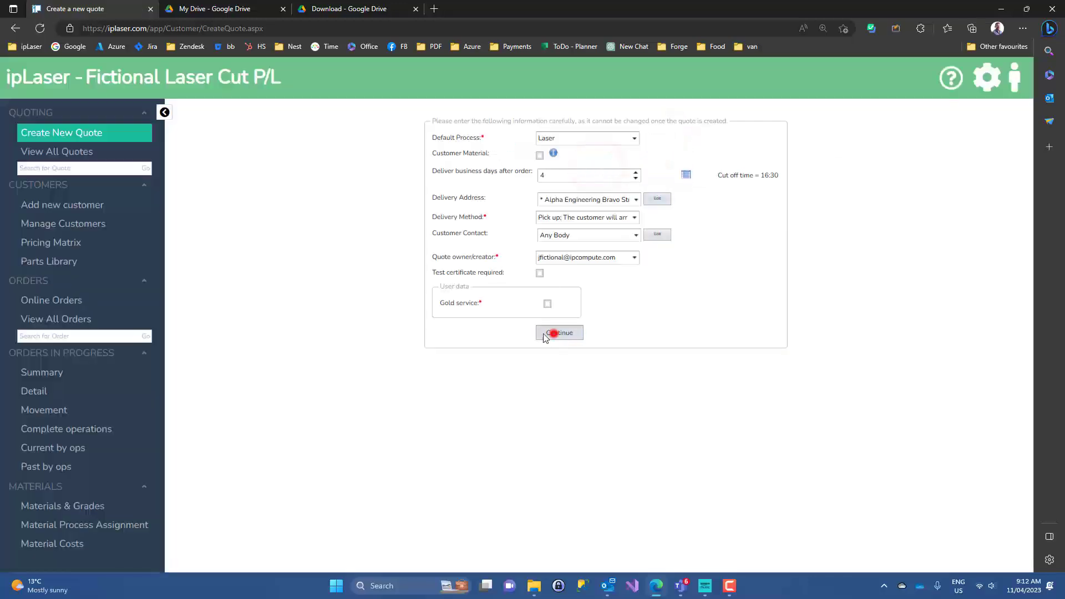
click(545, 333)
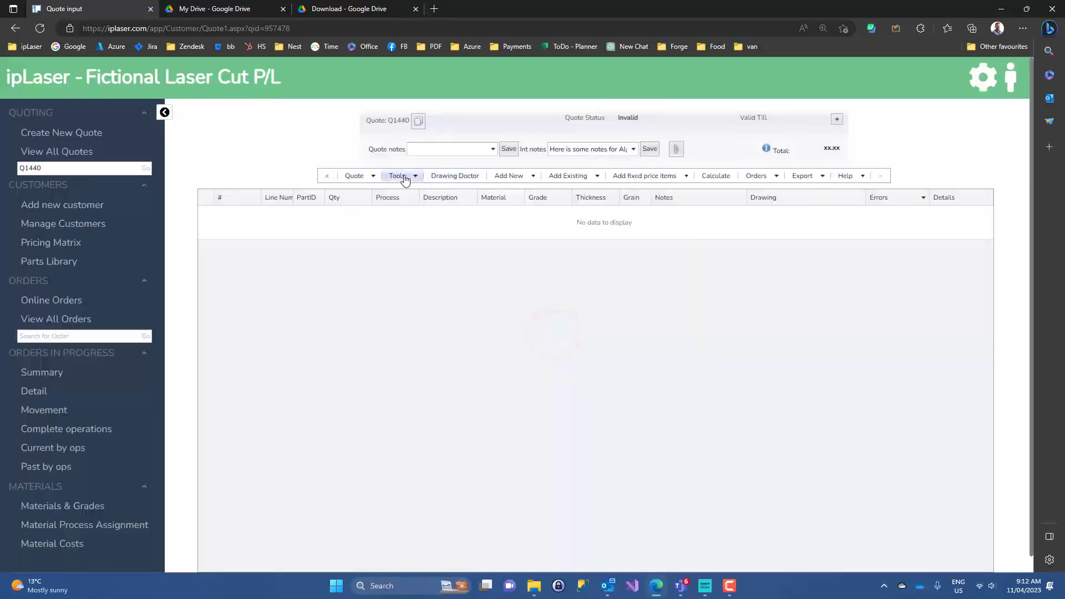
Step: Open ShapeMate for the quote, set thickness 2.00 and quantity 100, and try to send the unnamed arc bracket to the quote
mouse_move(405, 177)
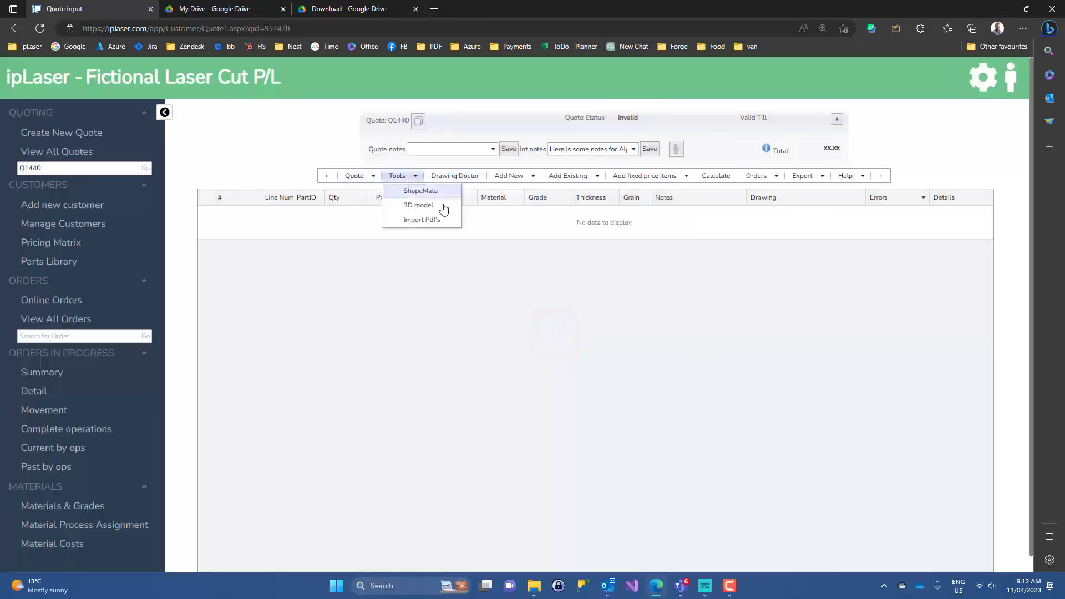
click(420, 193)
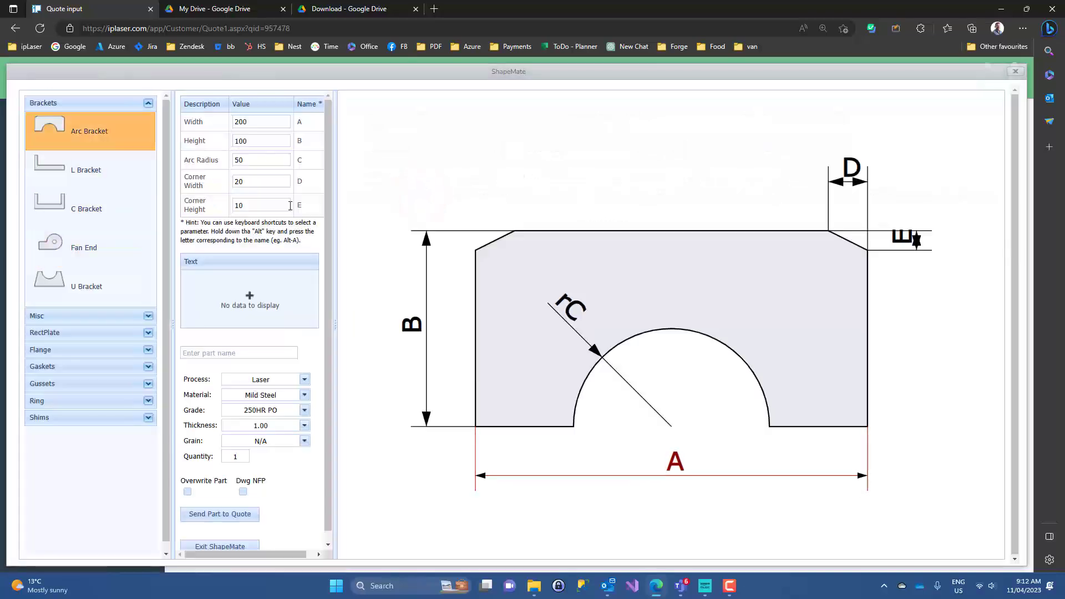
click(303, 425)
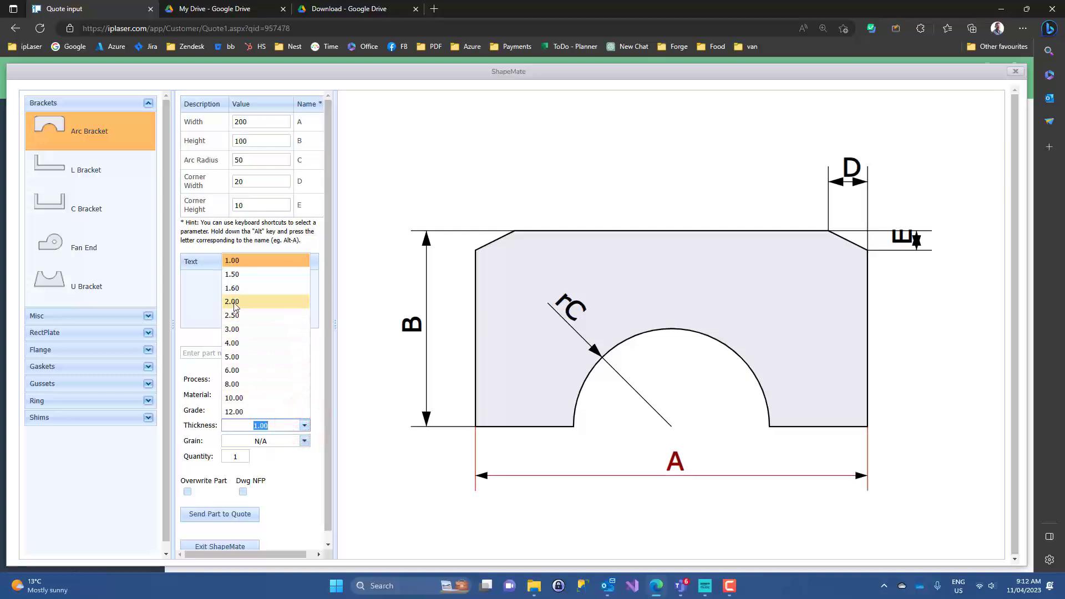
click(233, 303)
click(235, 456)
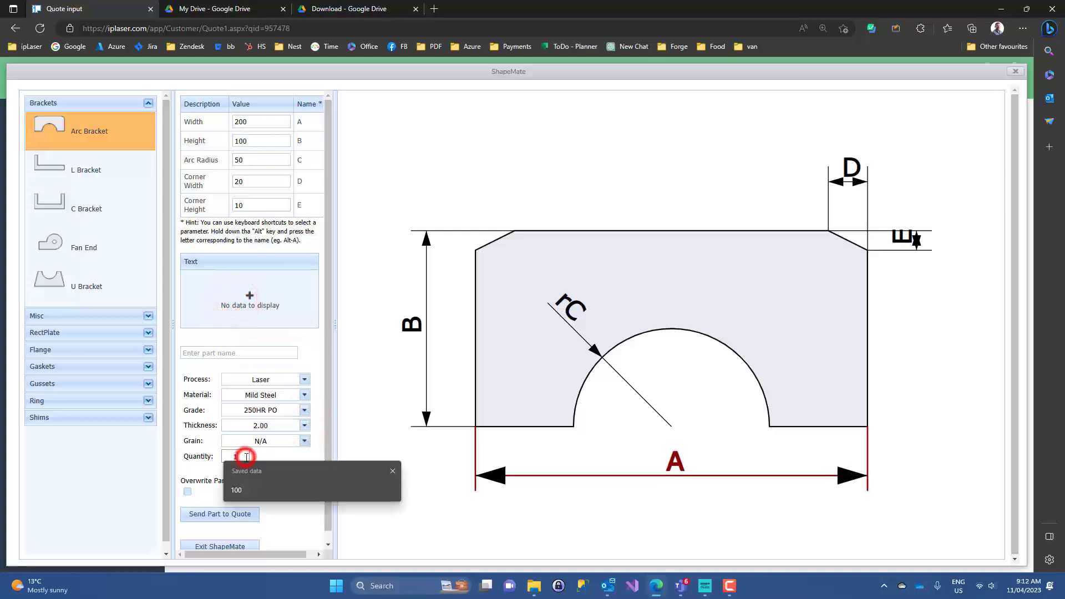
click(233, 489)
click(220, 512)
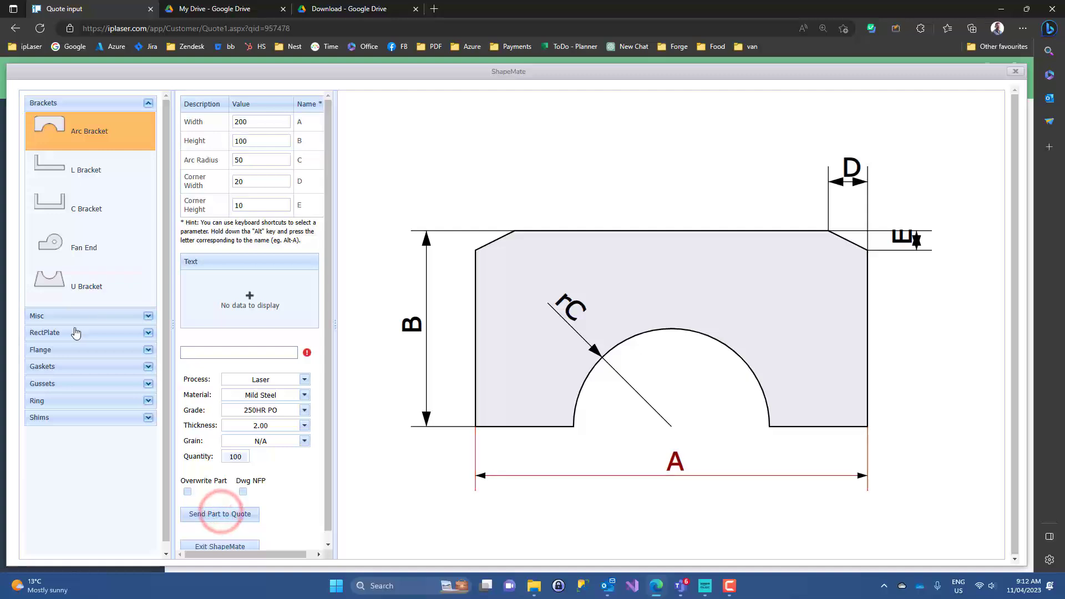
Step: Choose the Circular Flange shape, name the part "thing", and send it to the quote with its default dimensions
click(61, 350)
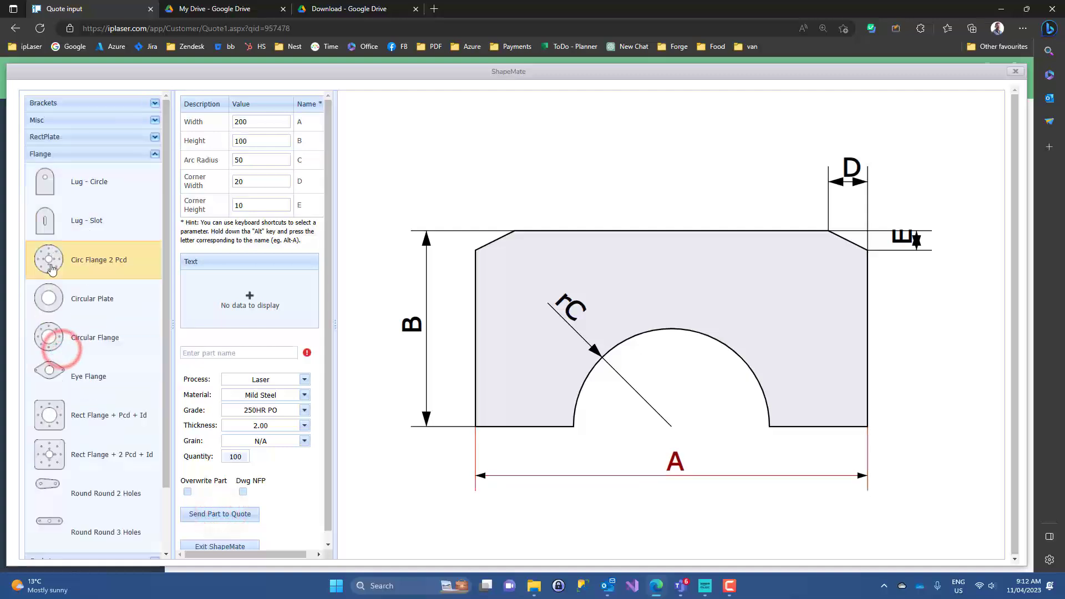
click(56, 336)
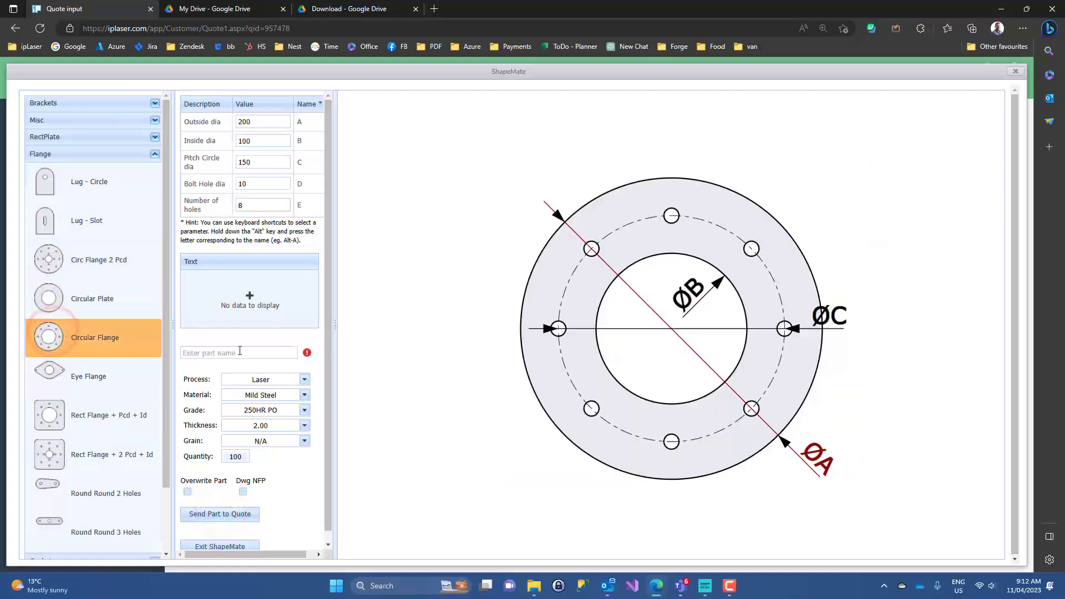
click(233, 355)
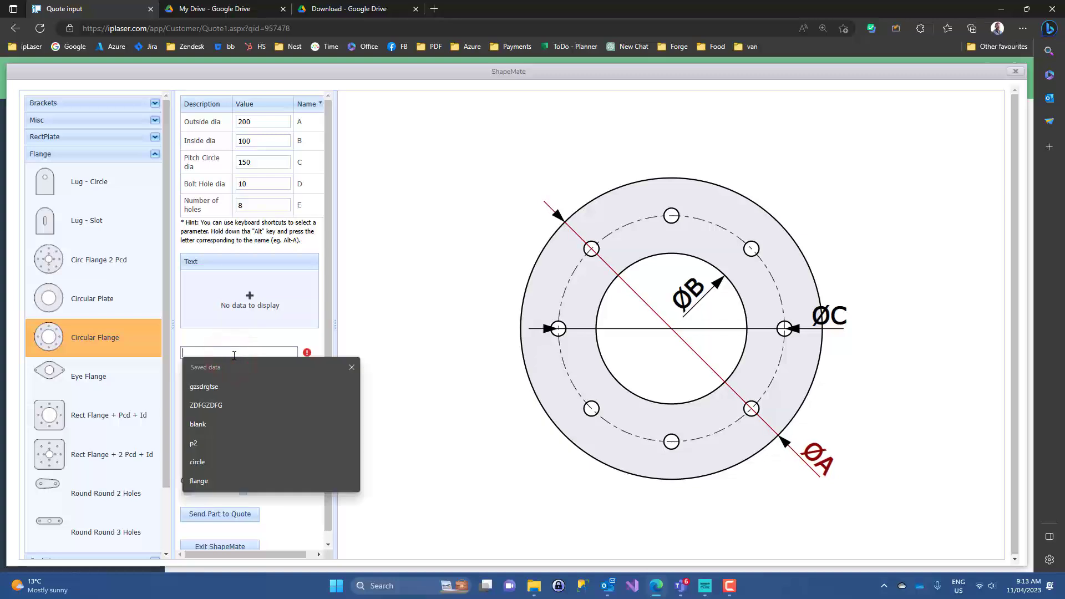
text(thing)
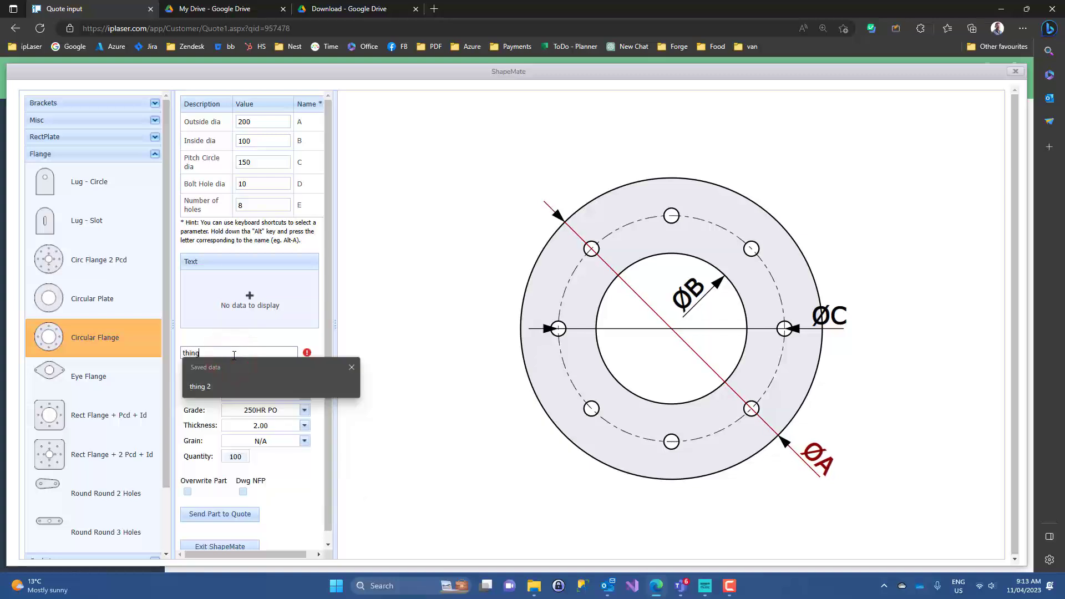
click(225, 513)
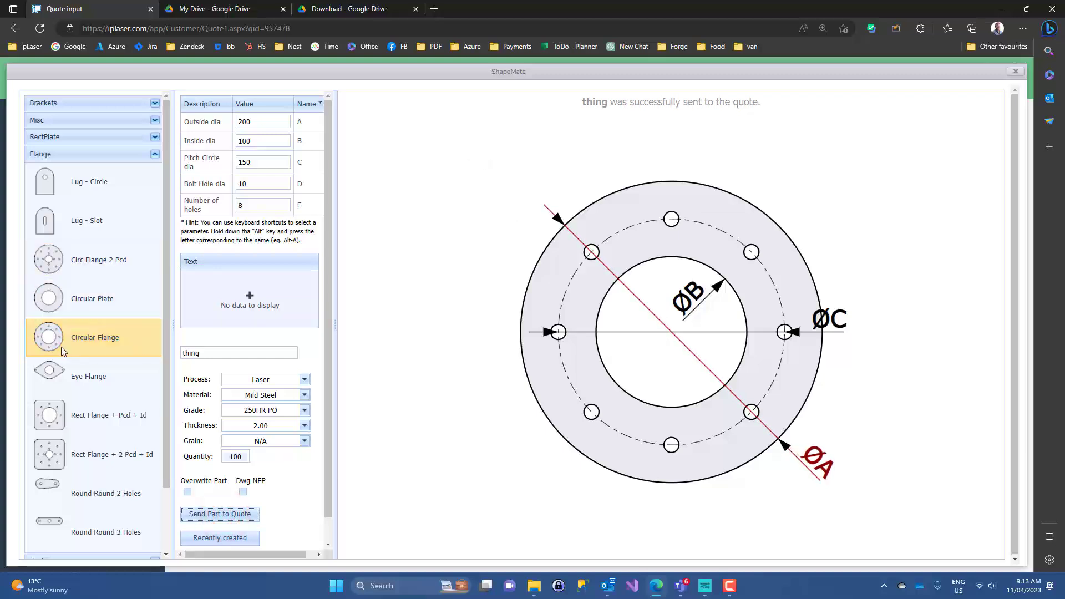
Step: Send a Rect Flange + Pcd + Id part named "thing 2" to the quote with thickness 6.00
click(78, 407)
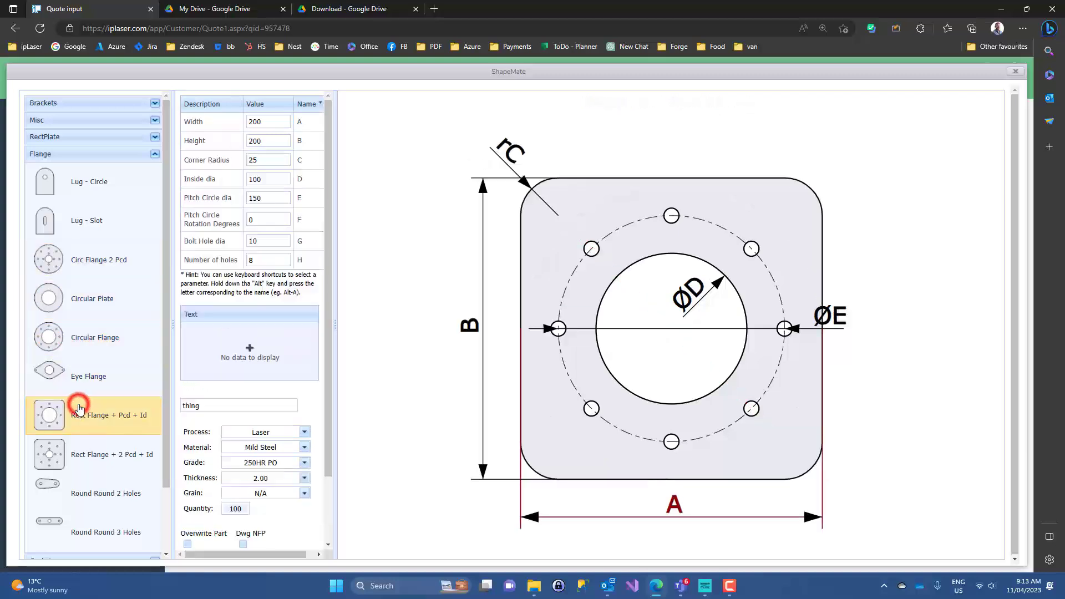
click(214, 406)
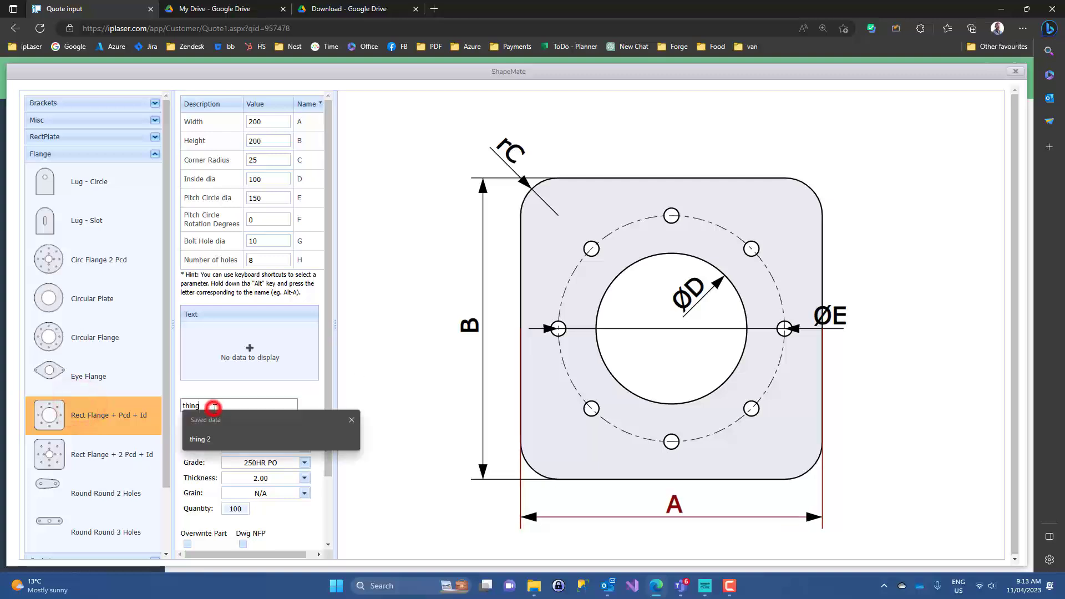
click(201, 438)
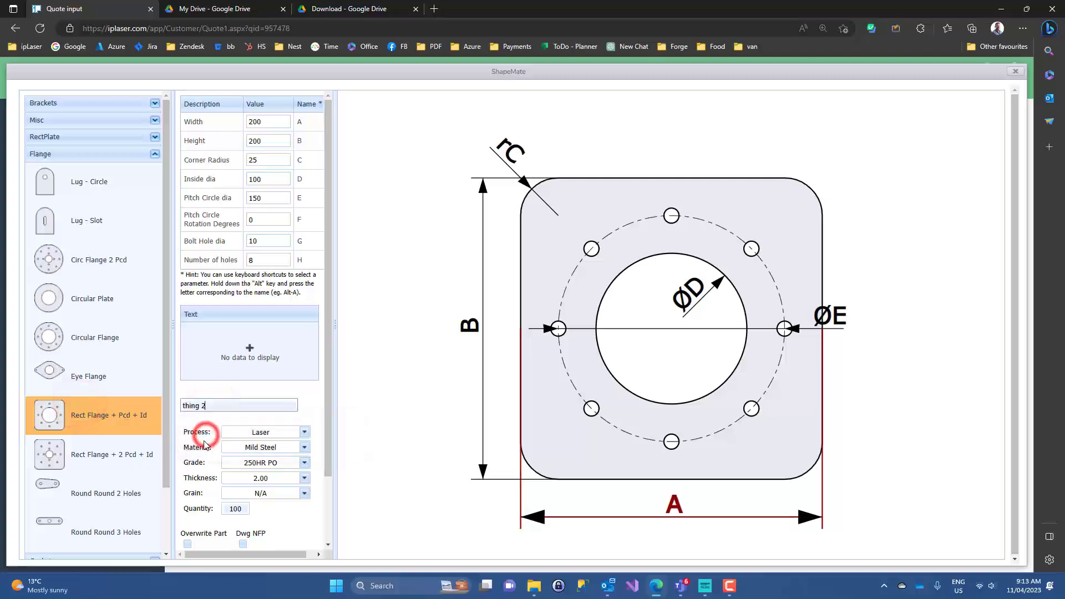
click(305, 480)
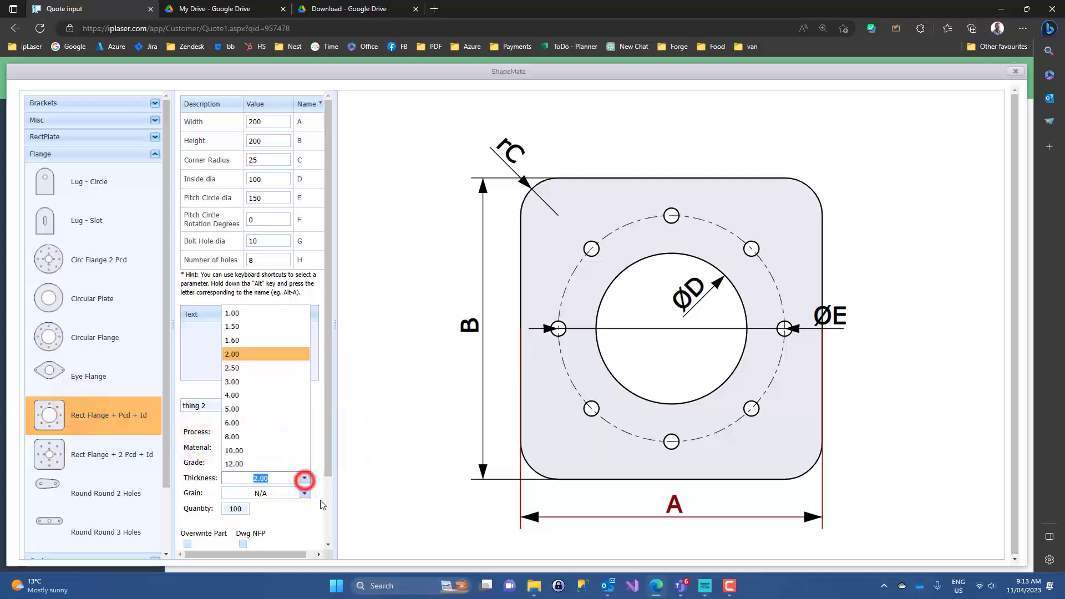
click(233, 423)
scroll(294, 535, down, 2)
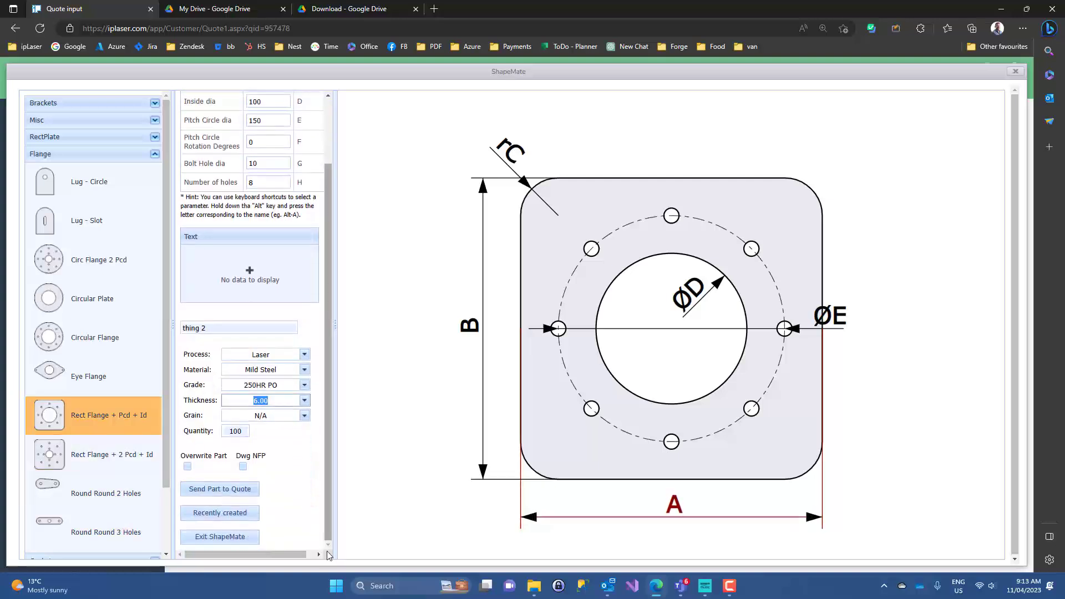
click(223, 490)
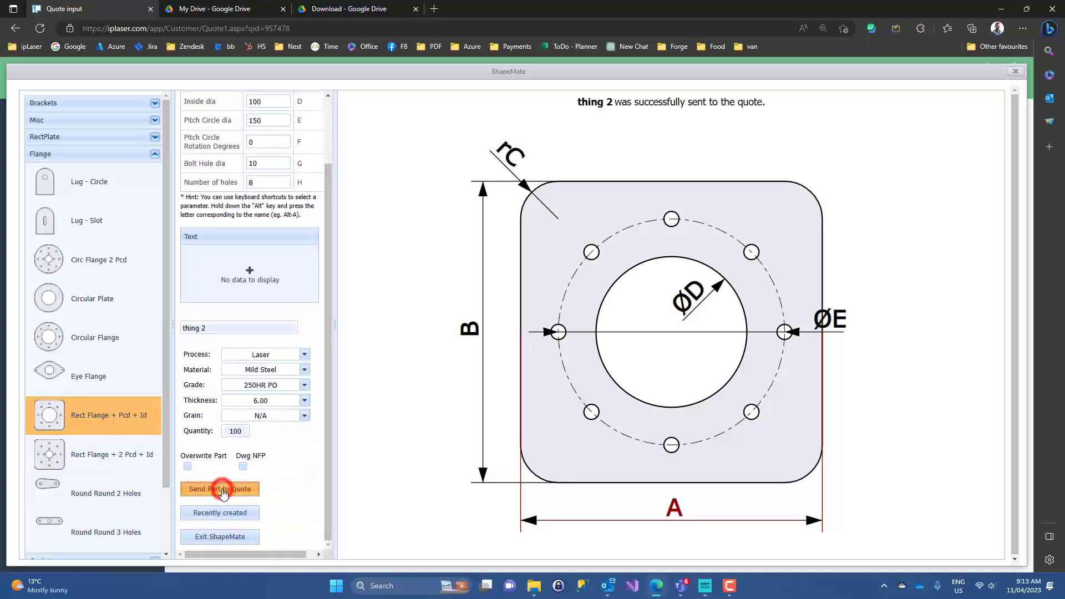
Step: Close ShapeMate, calculate the quote, and confirm it without full nesting
click(1016, 71)
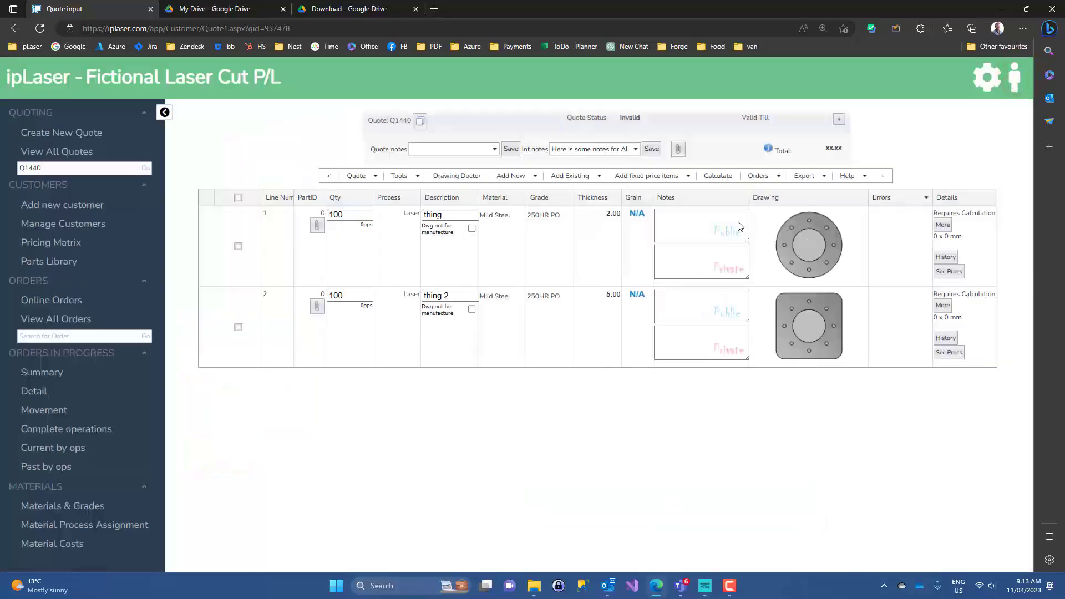
click(716, 177)
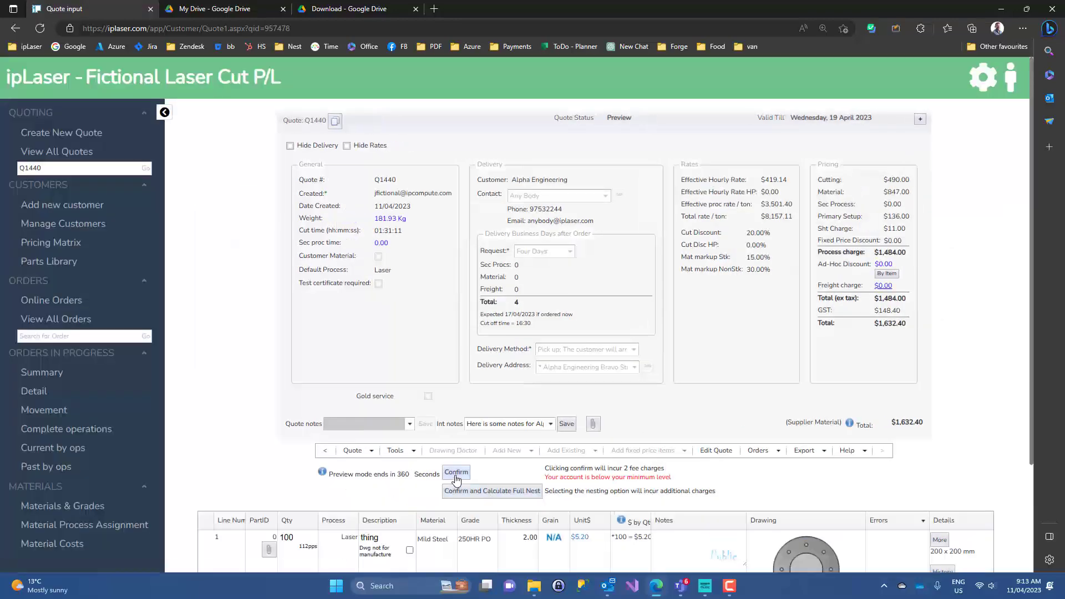
click(456, 475)
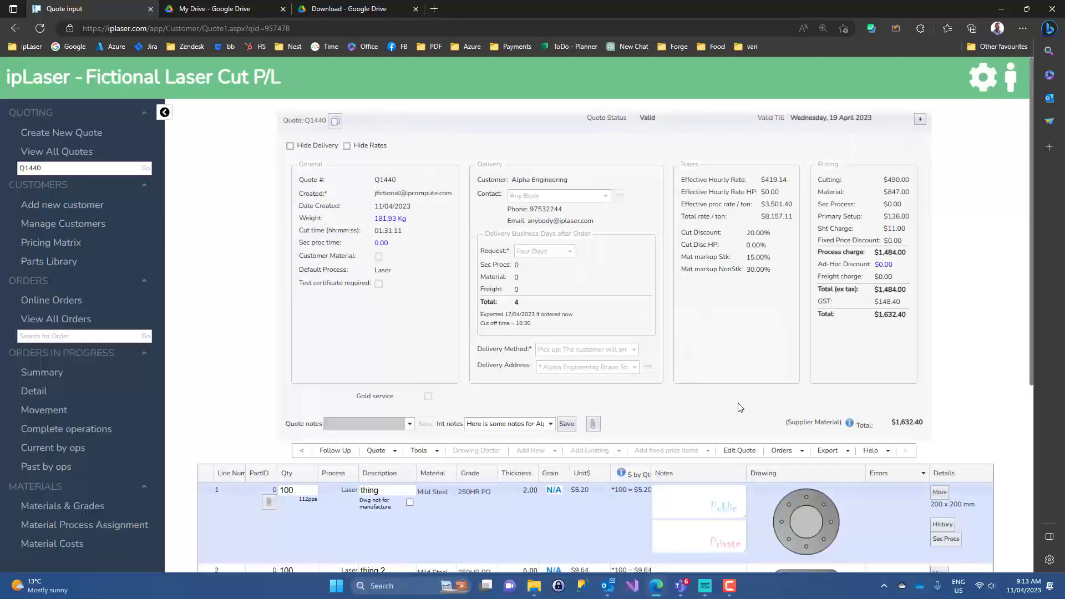
Step: Create an order from the quote using a saved purchase order entry, submit it, and accept the duplicate purchase order number
click(797, 453)
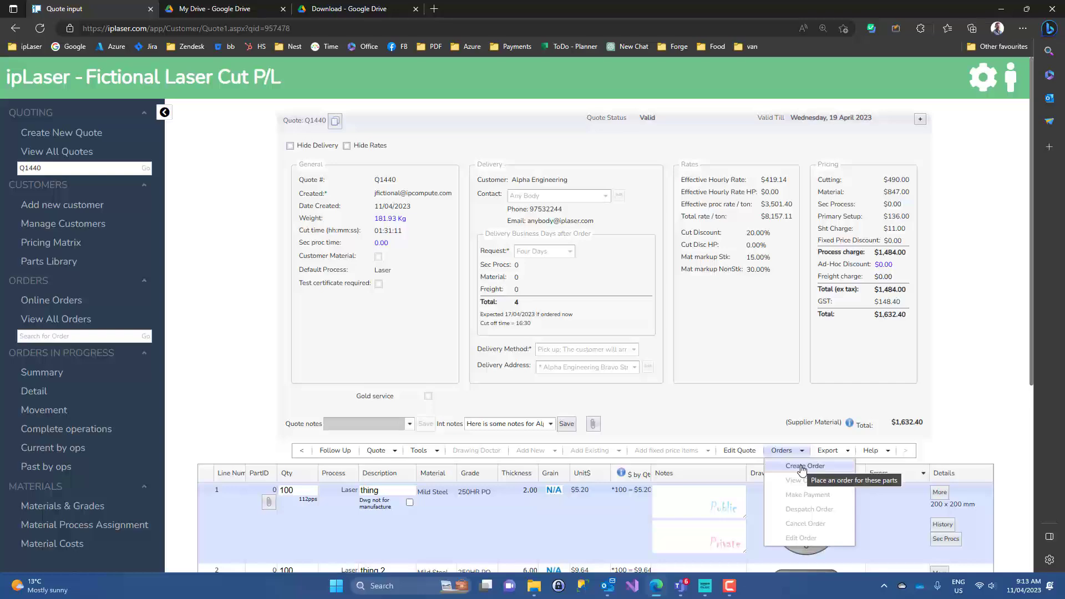
click(802, 467)
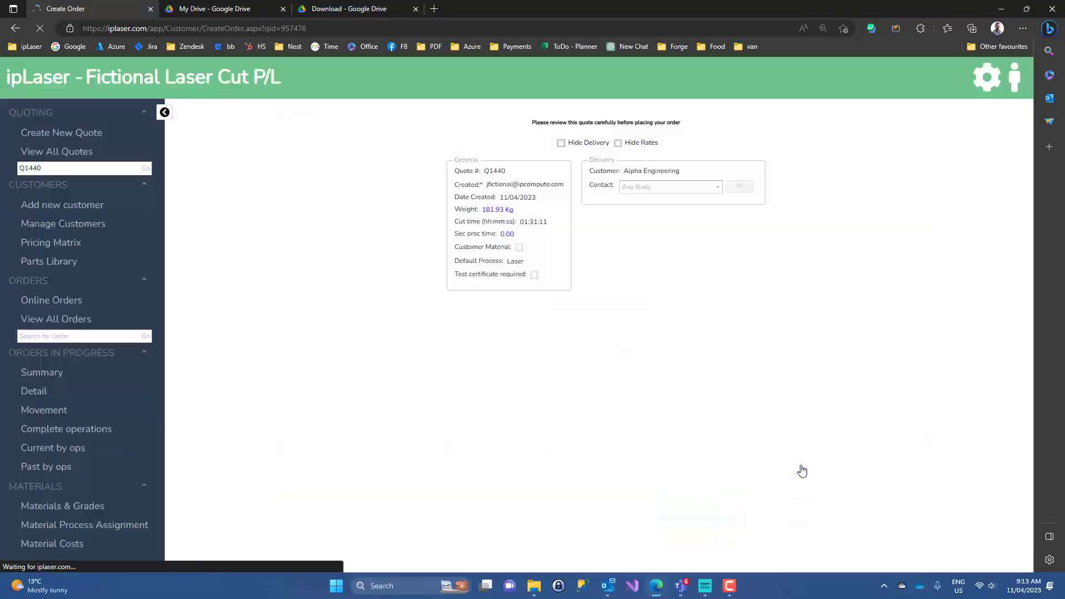
click(447, 420)
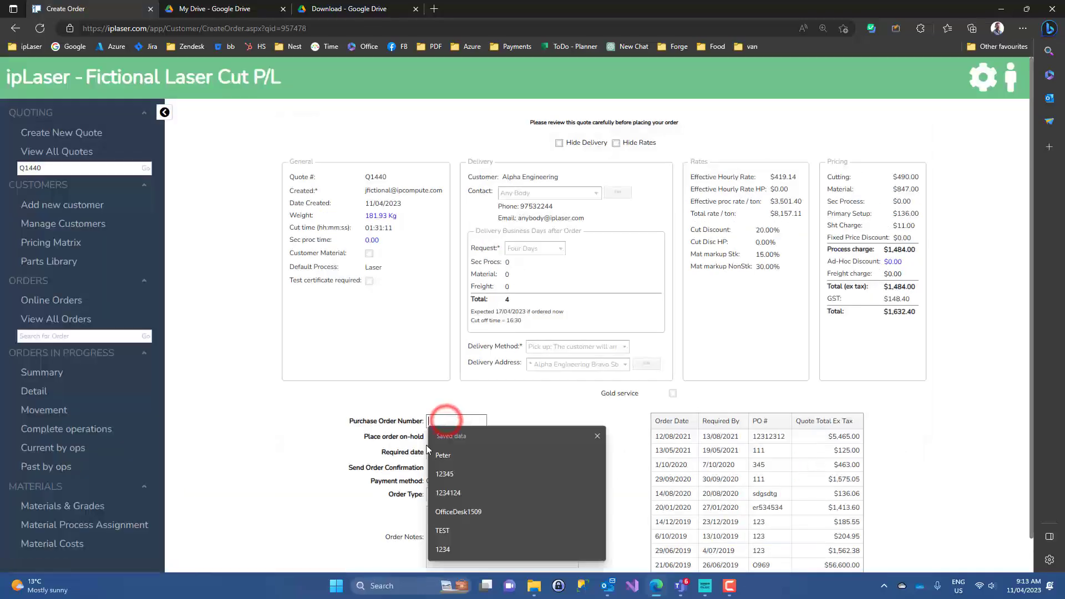
click(450, 455)
scroll(330, 471, down, 1)
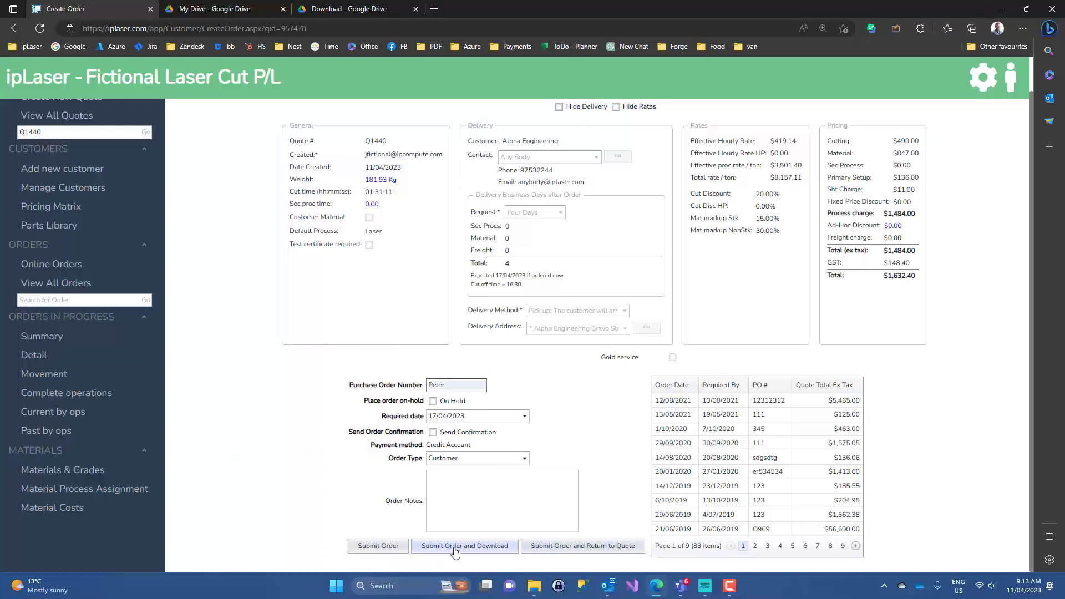
click(378, 546)
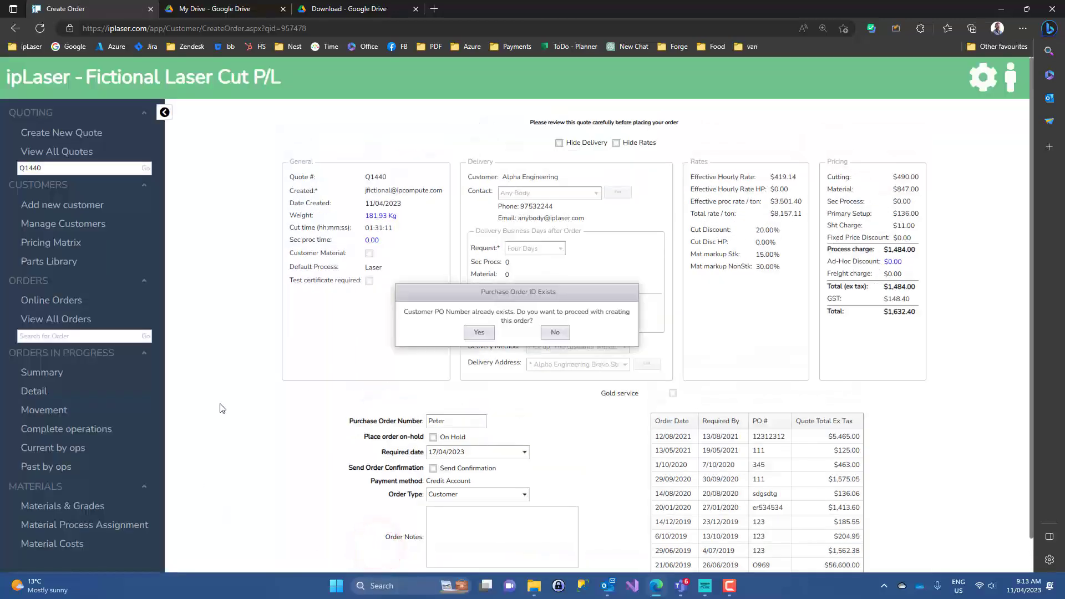
click(478, 333)
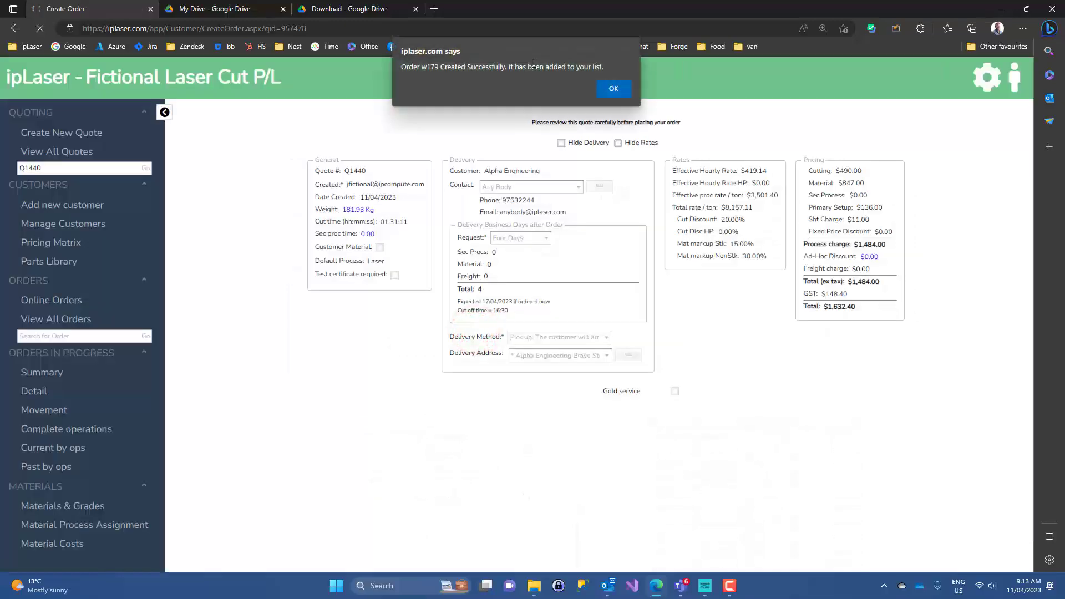
click(613, 88)
Step: Switch to File Explorer, check the Quotes folder inside Google Drive's ipLaser folder, and return to the ipLaser folder
key(super+e)
drag(947, 78, 391, 71)
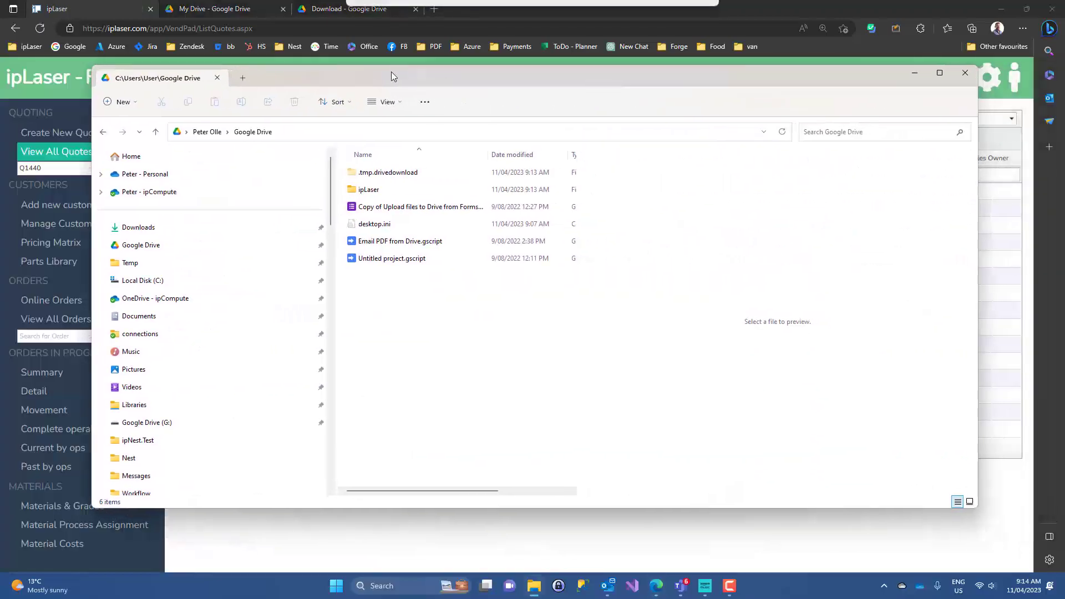
double_click(372, 190)
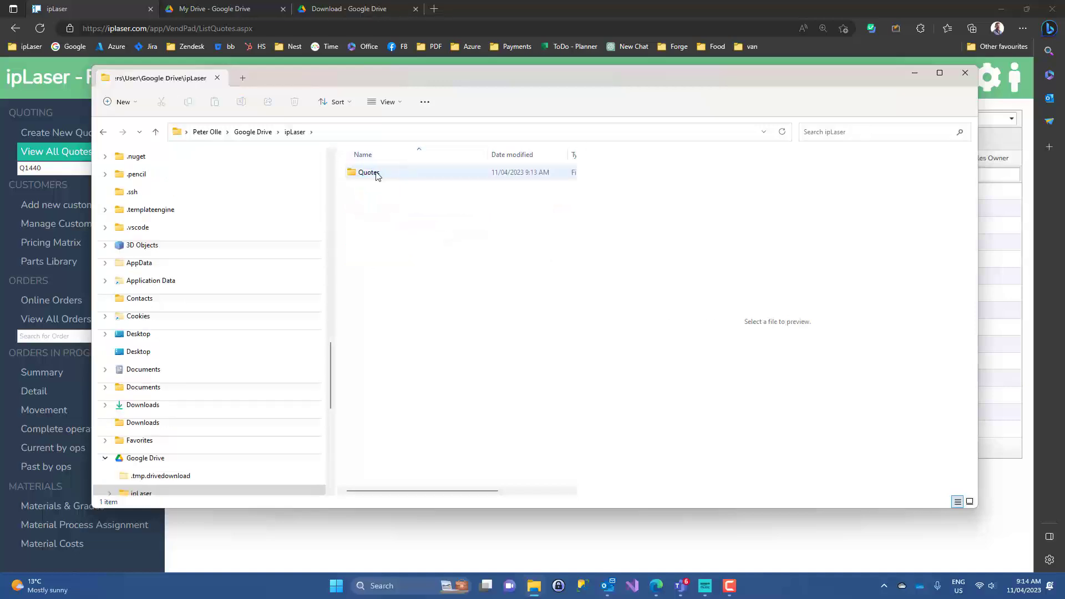
double_click(369, 173)
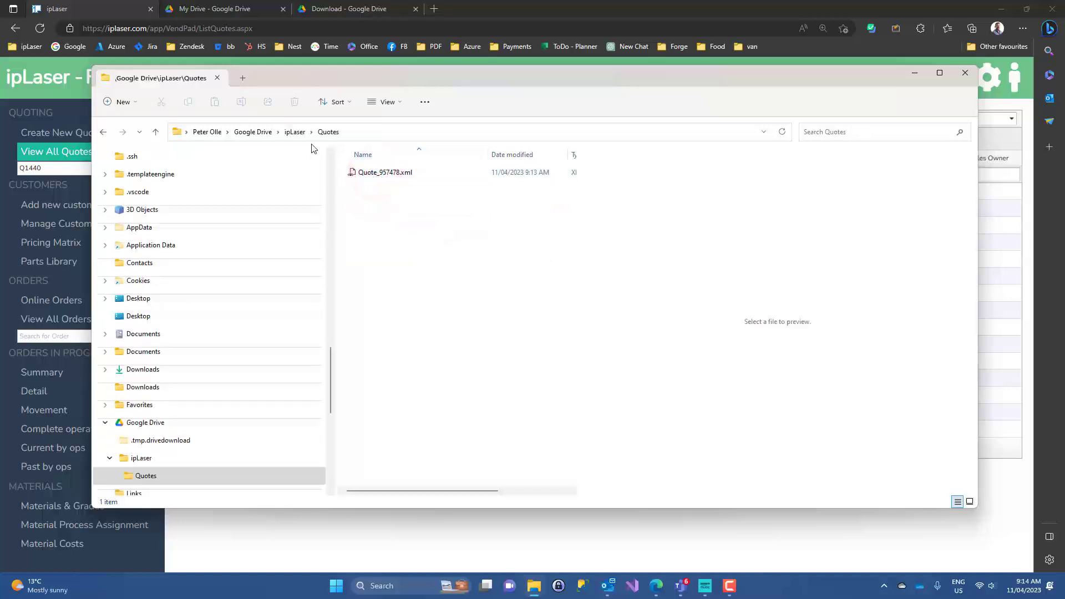
click(295, 132)
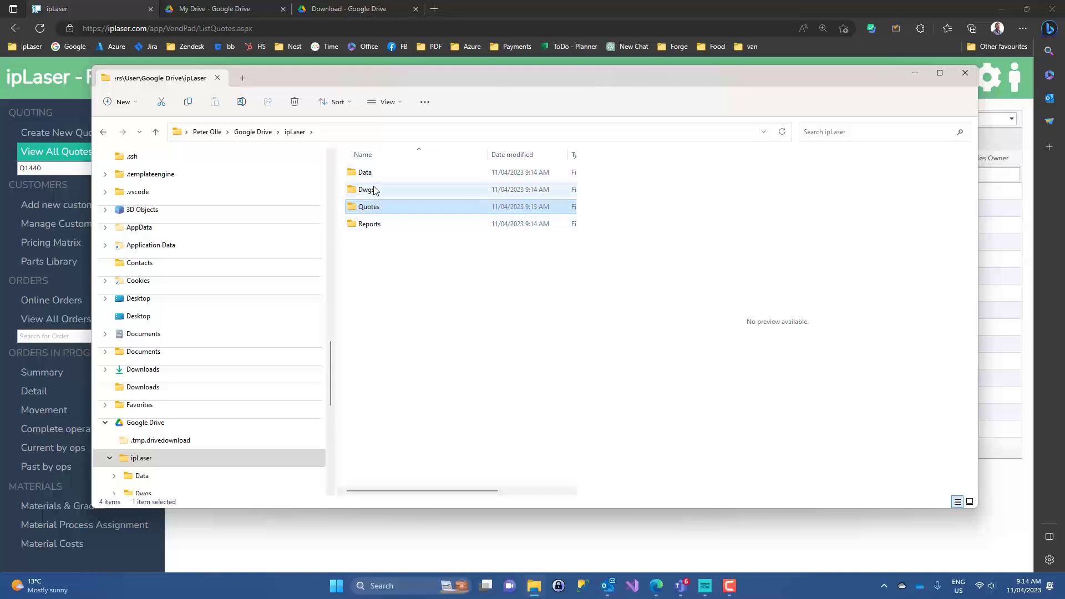
Step: Open Dwgs, the alpha customer folder, the order's folder, Mild Steel_250HR PO, and thickness folder 2 to view its drawings
double_click(365, 189)
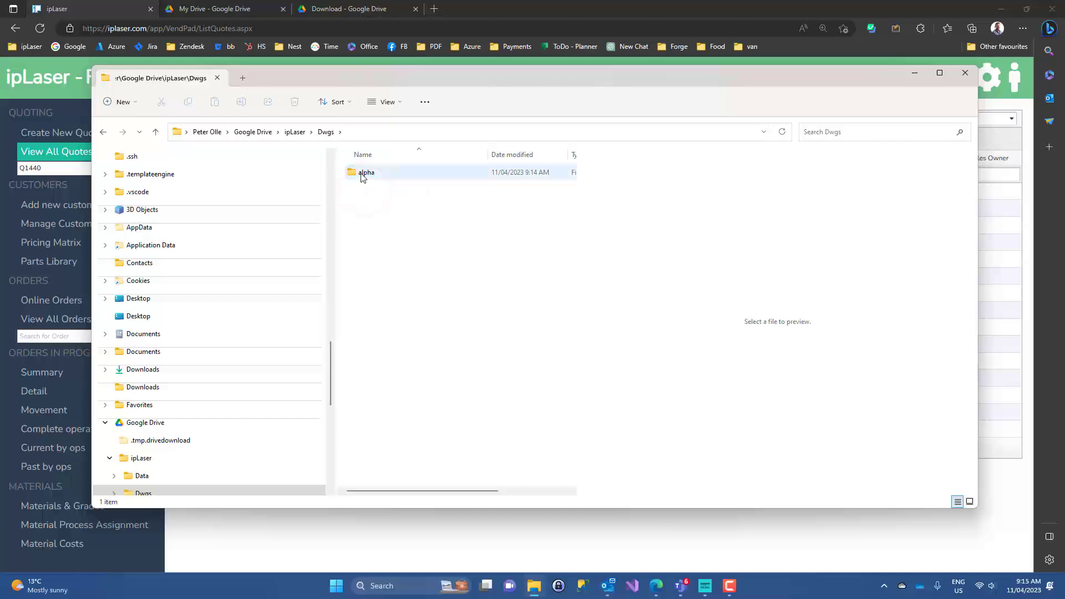
double_click(362, 174)
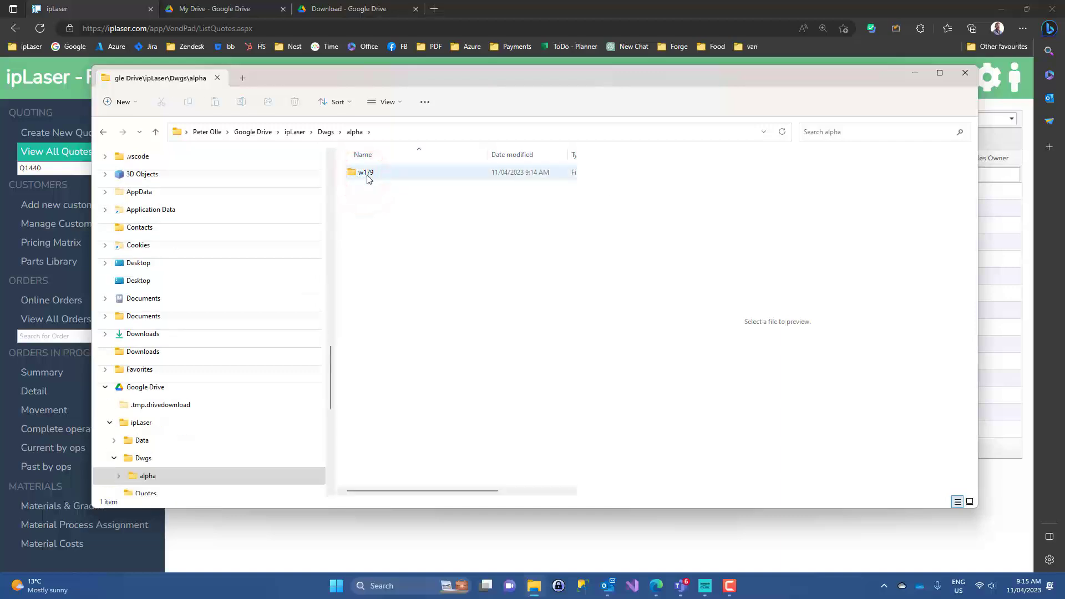
double_click(367, 175)
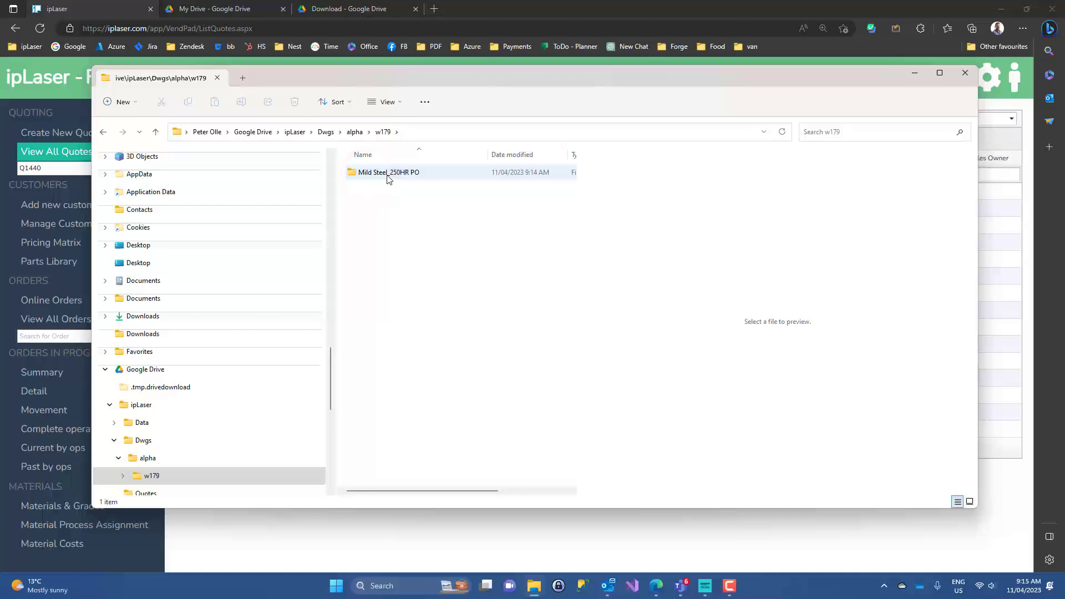
double_click(387, 174)
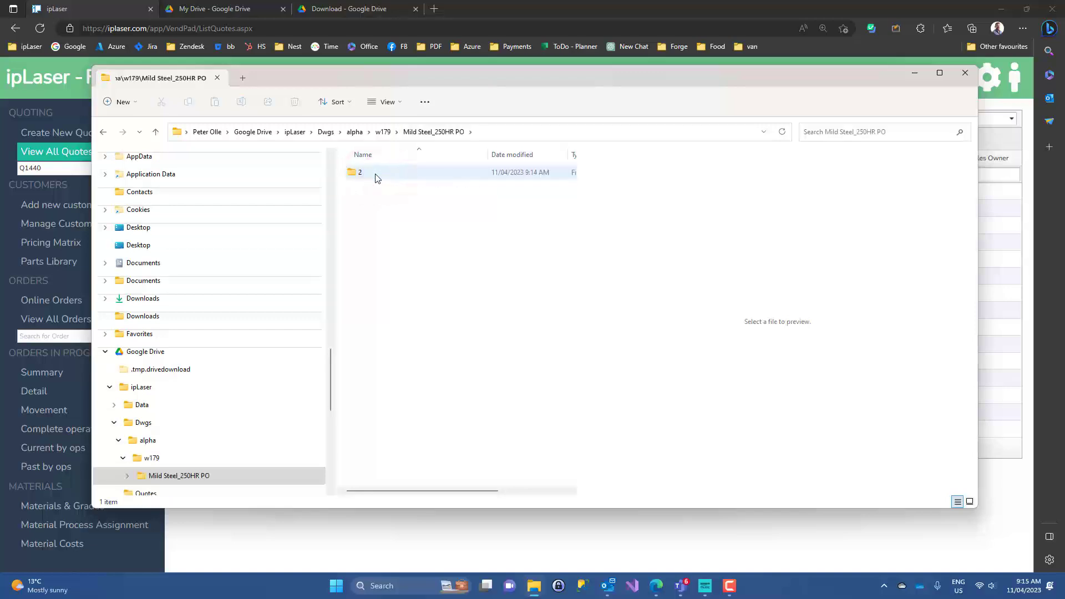
double_click(376, 175)
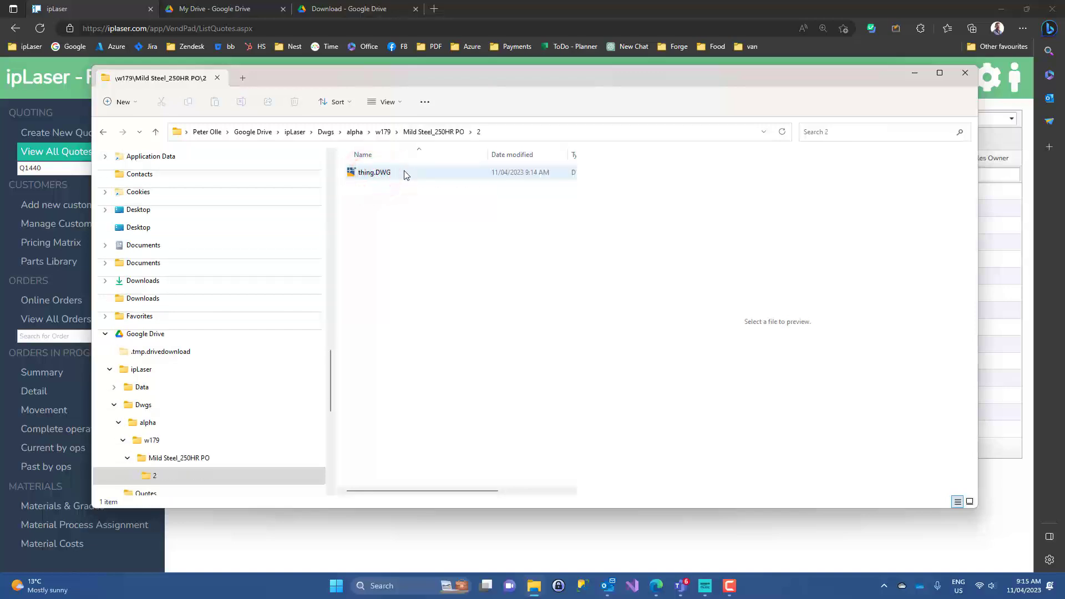
Step: Go back to the Mild Steel_250HR PO folder and open thickness folder 6 to view its drawing files
click(440, 132)
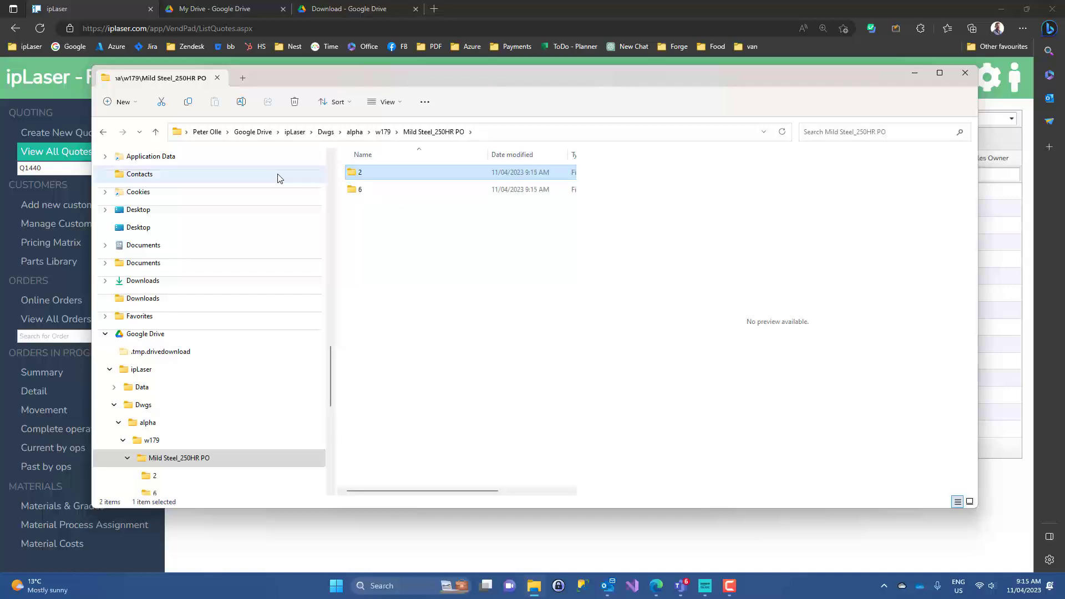
click(353, 190)
double_click(354, 190)
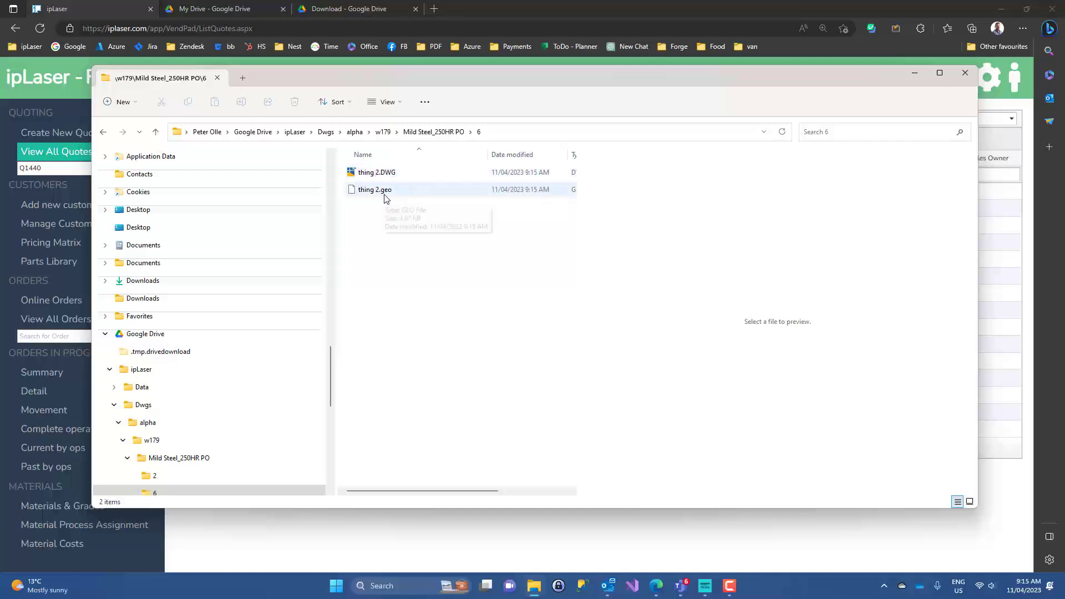
Step: Go back up through the order, alpha and Dwgs folders to the ipLaser folder
click(383, 132)
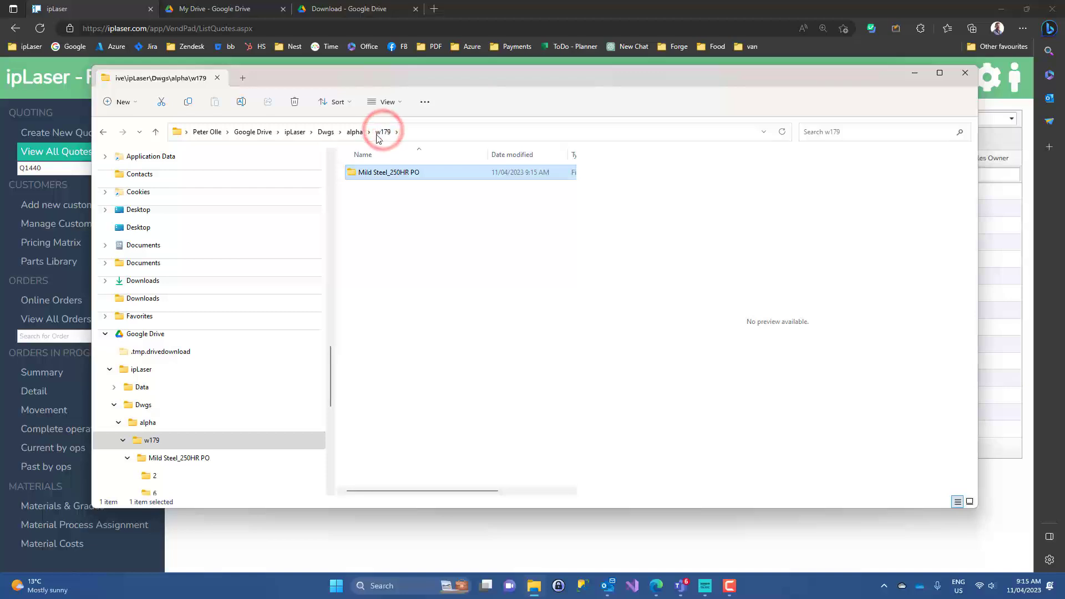
click(355, 132)
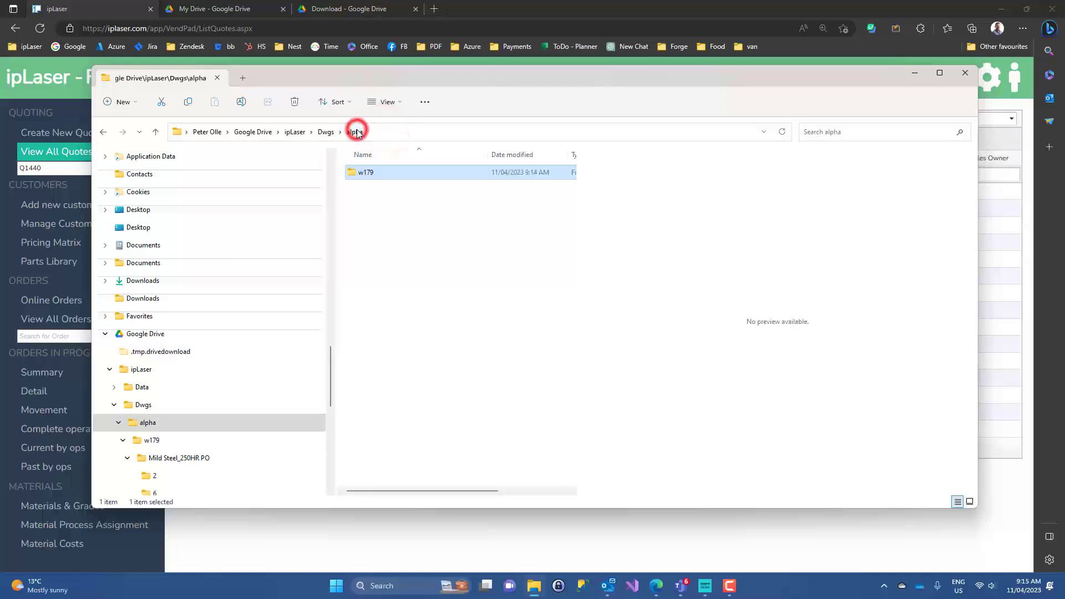
click(326, 132)
click(309, 132)
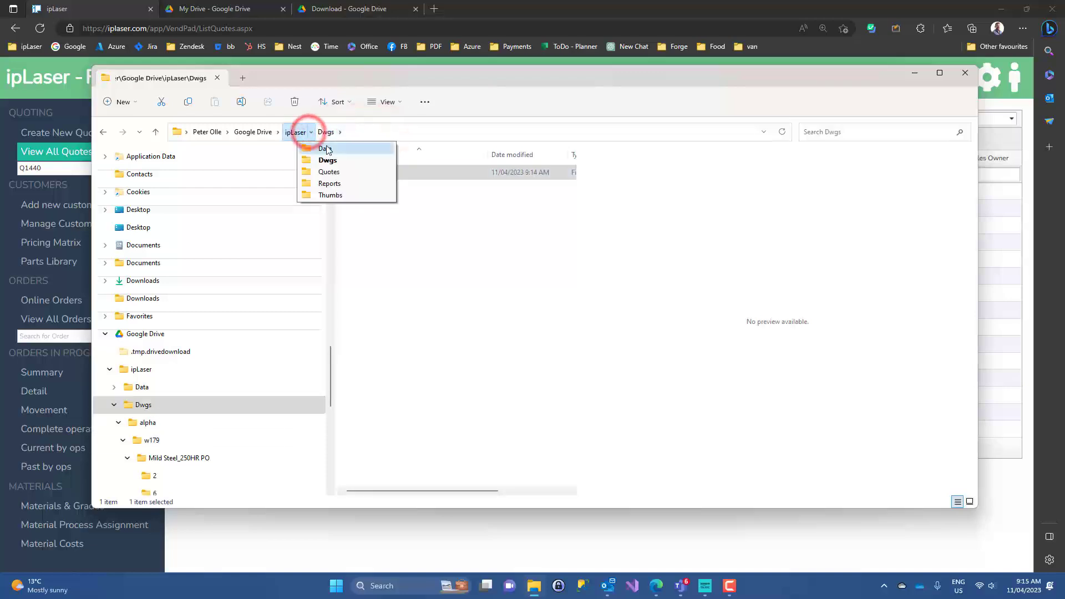
click(294, 132)
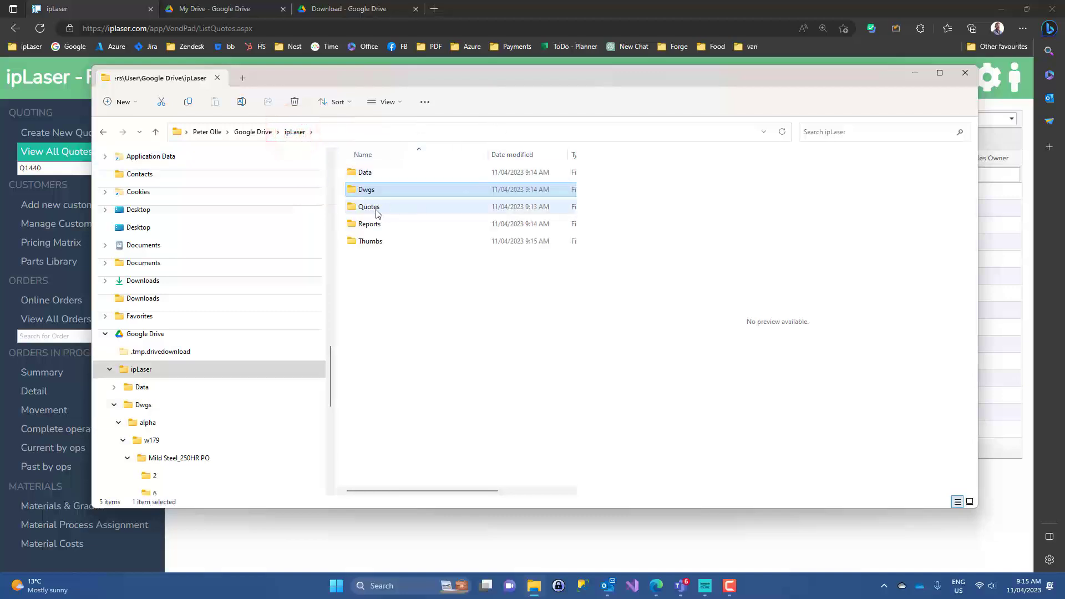
Step: Open the order's folder inside Thumbs to view its thumbnail image, and return to the ipLaser folder
double_click(369, 239)
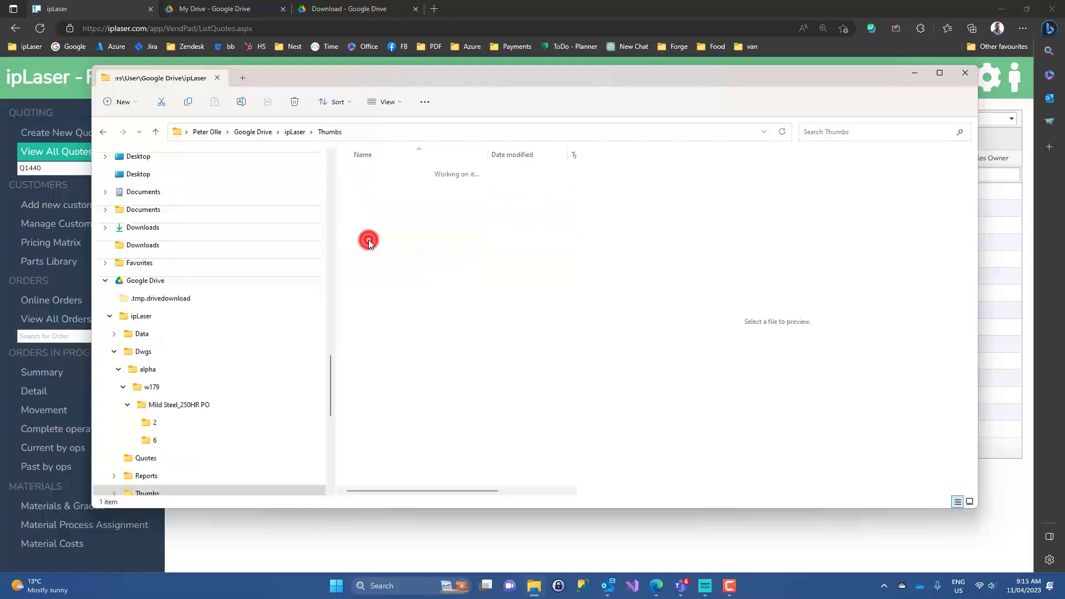
double_click(364, 173)
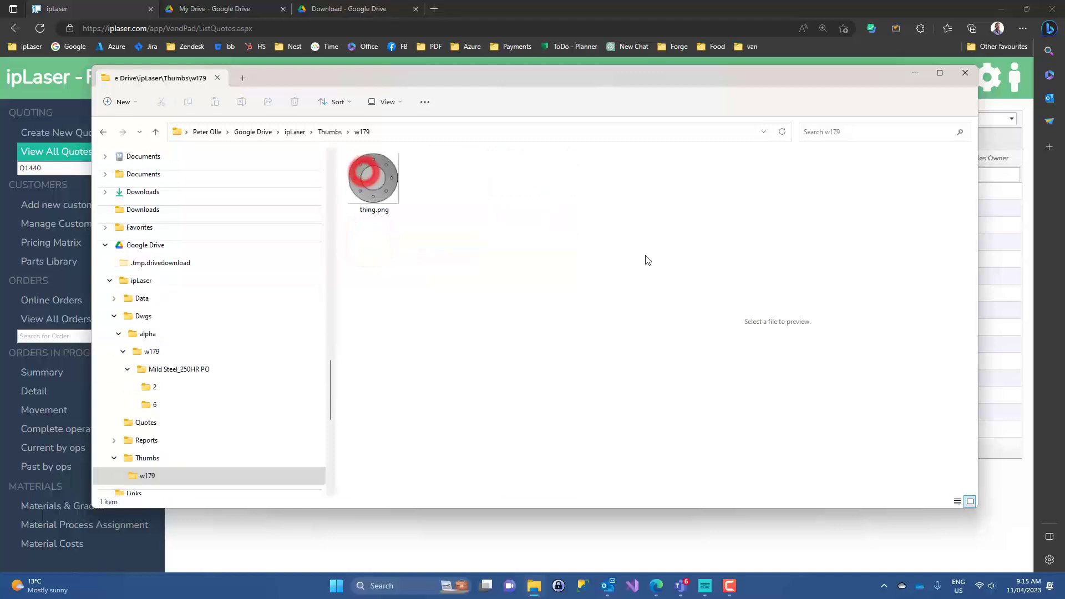
click(328, 132)
click(294, 132)
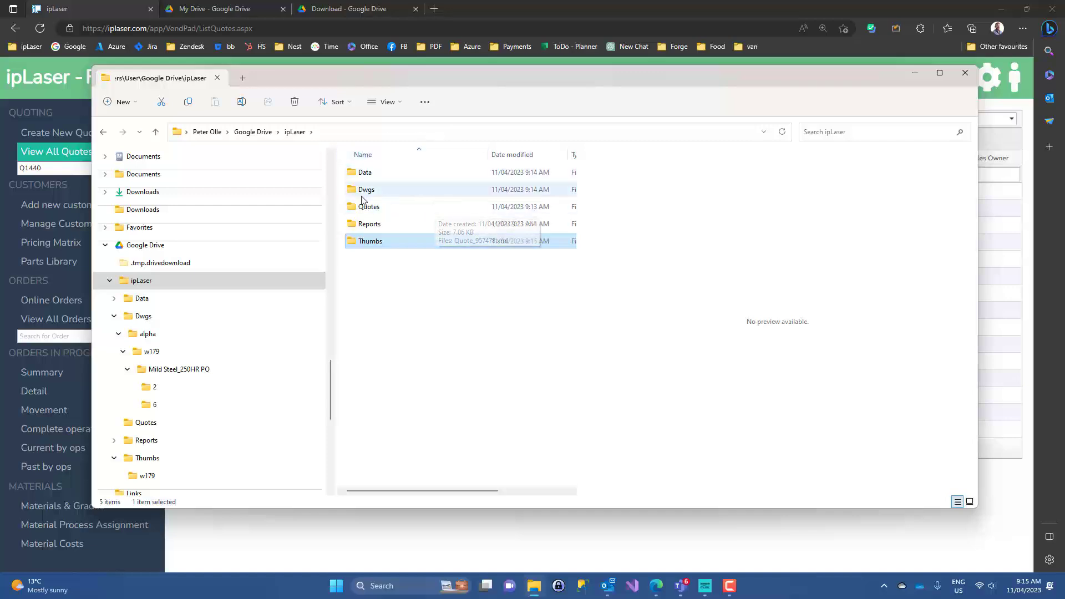
Step: Open the order's folder inside Data to view its spreadsheet and XML files, and return to the ipLaser folder
double_click(368, 173)
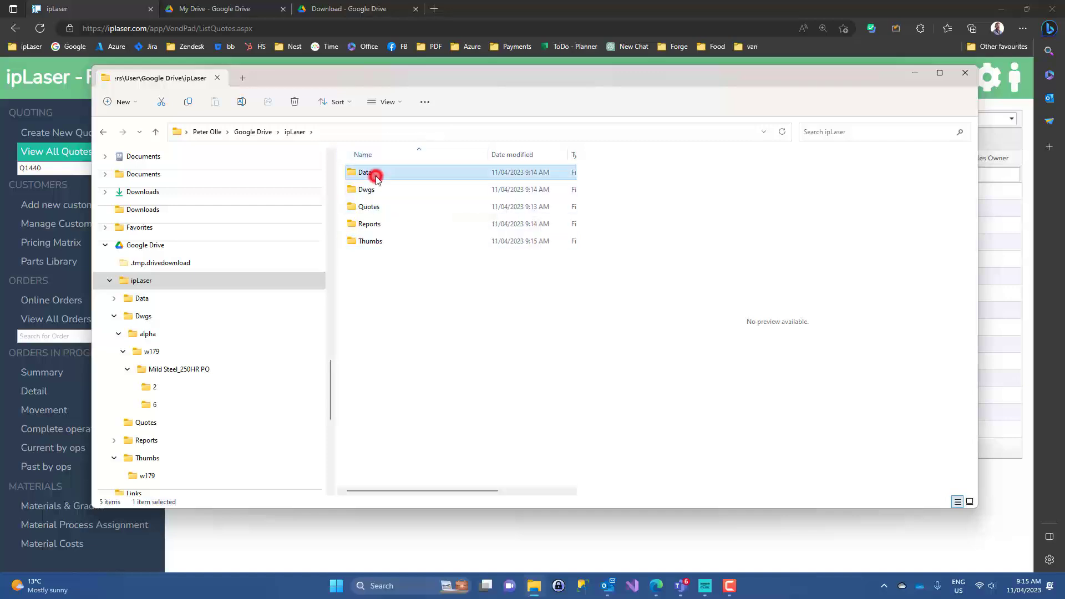
double_click(365, 173)
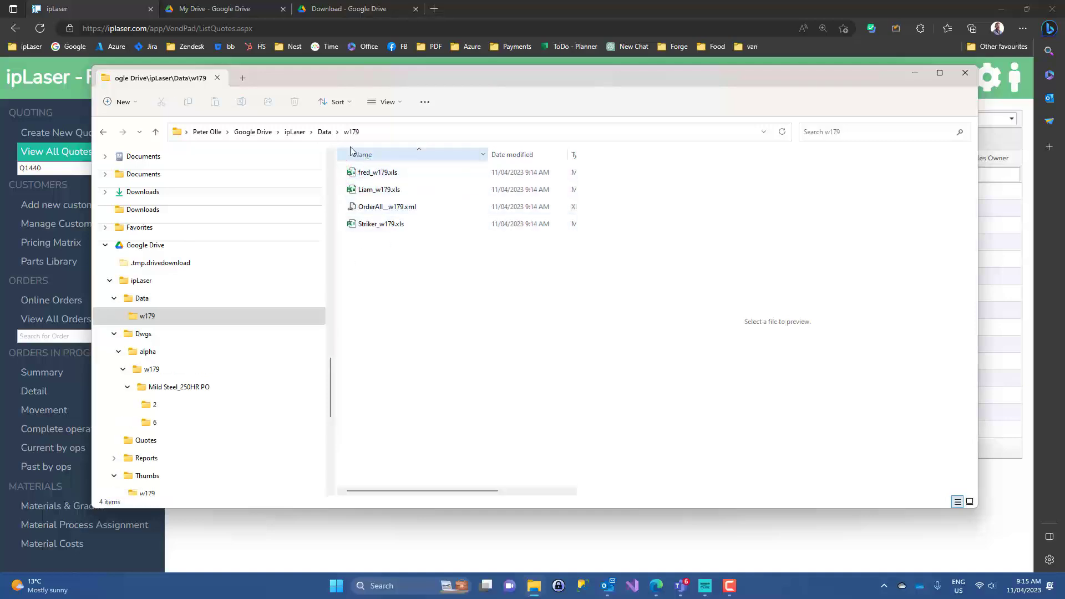
click(287, 132)
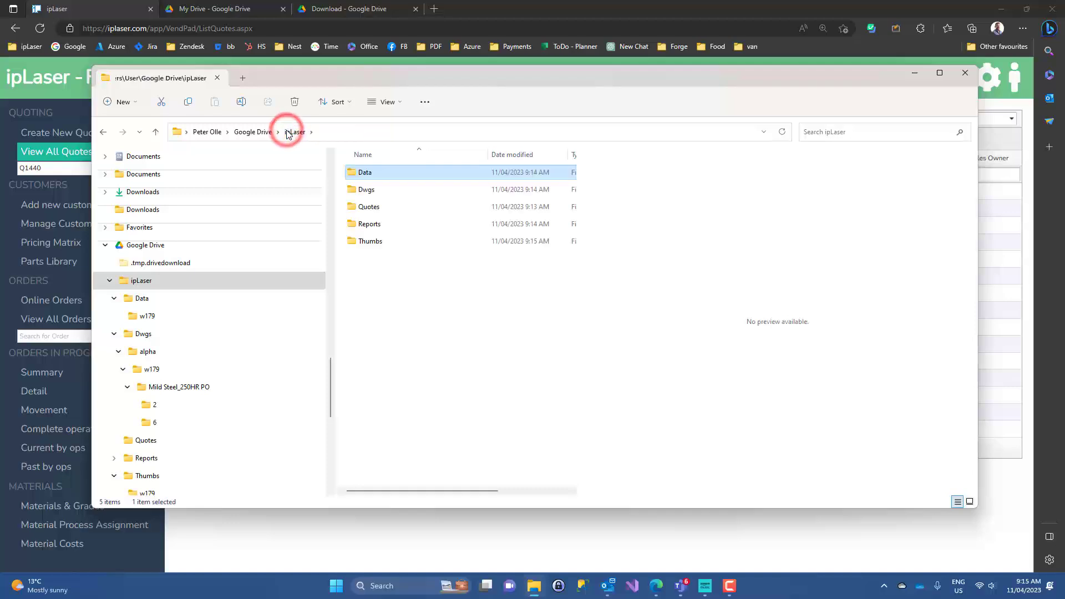
Step: Open the order's folder inside Reports to view its PDF reports, and return to the ipLaser folder
double_click(363, 225)
double_click(367, 173)
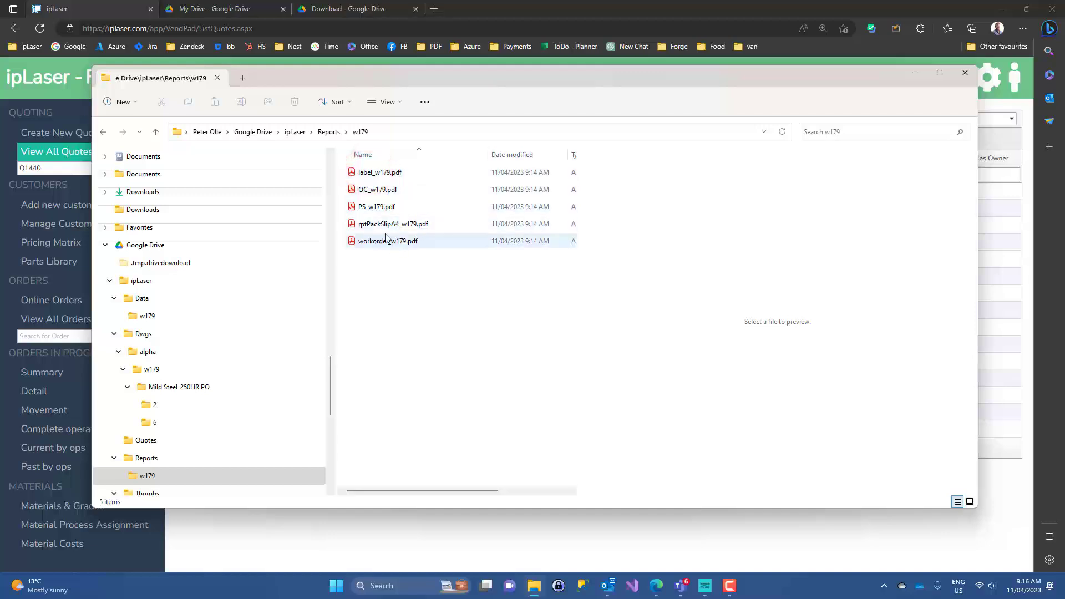
click(295, 132)
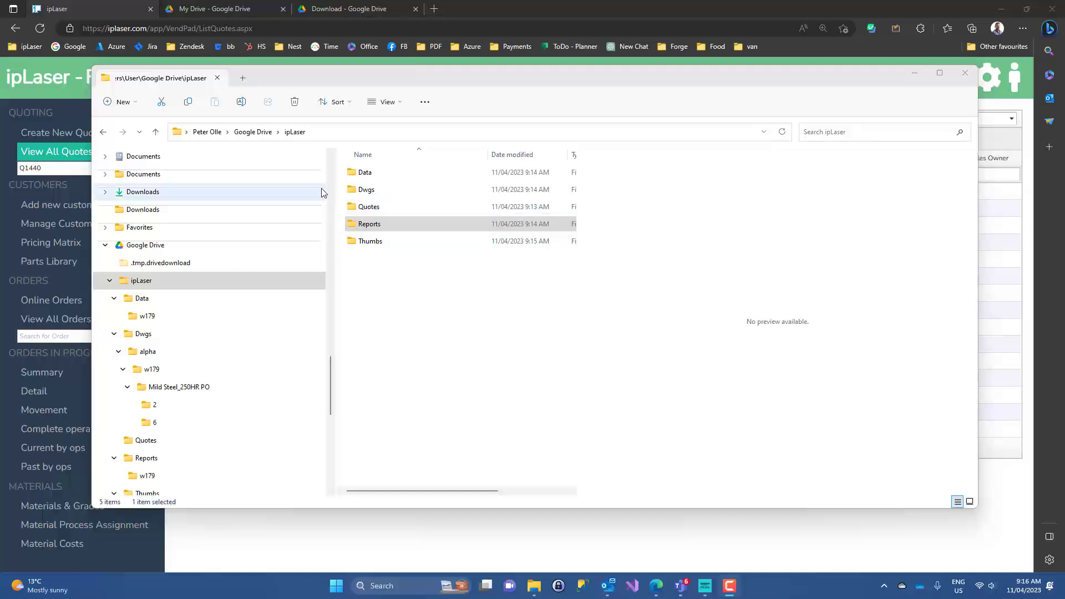
Step: Check thing.geo in the alpha order's Mild Steel_250HR PO thickness folder 2 under Dwgs, and move the window clear of the ipLaser quotes list
double_click(356, 190)
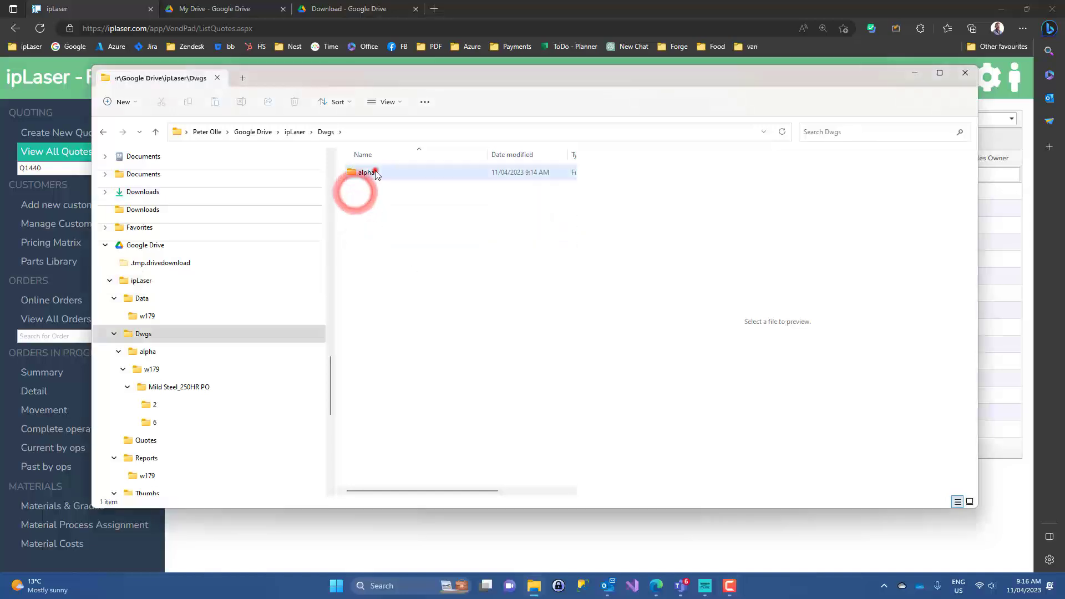
double_click(366, 172)
click(374, 174)
double_click(373, 174)
double_click(370, 174)
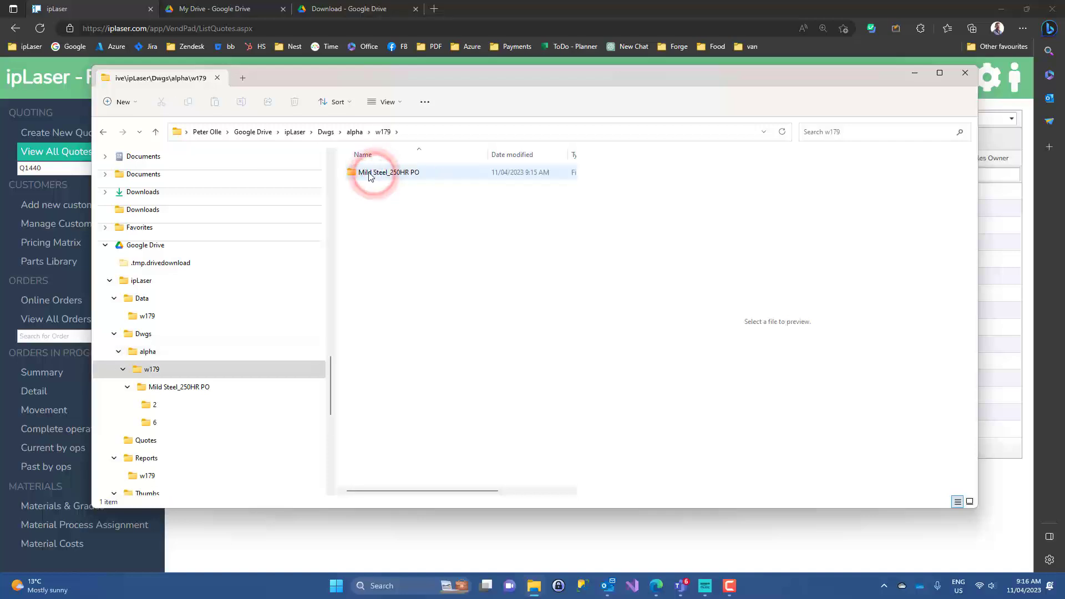
double_click(371, 175)
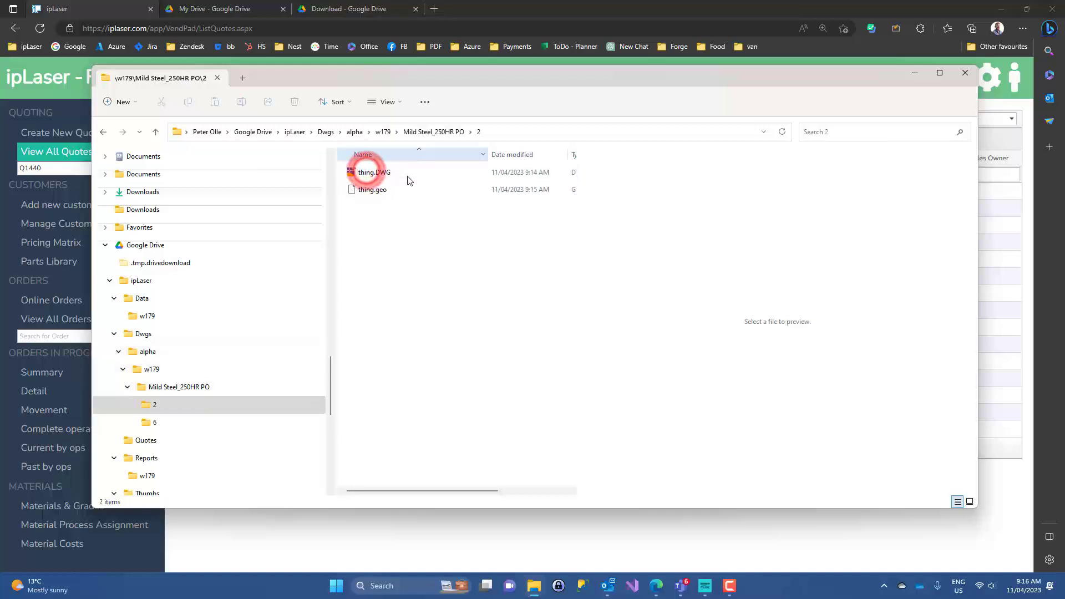
click(376, 189)
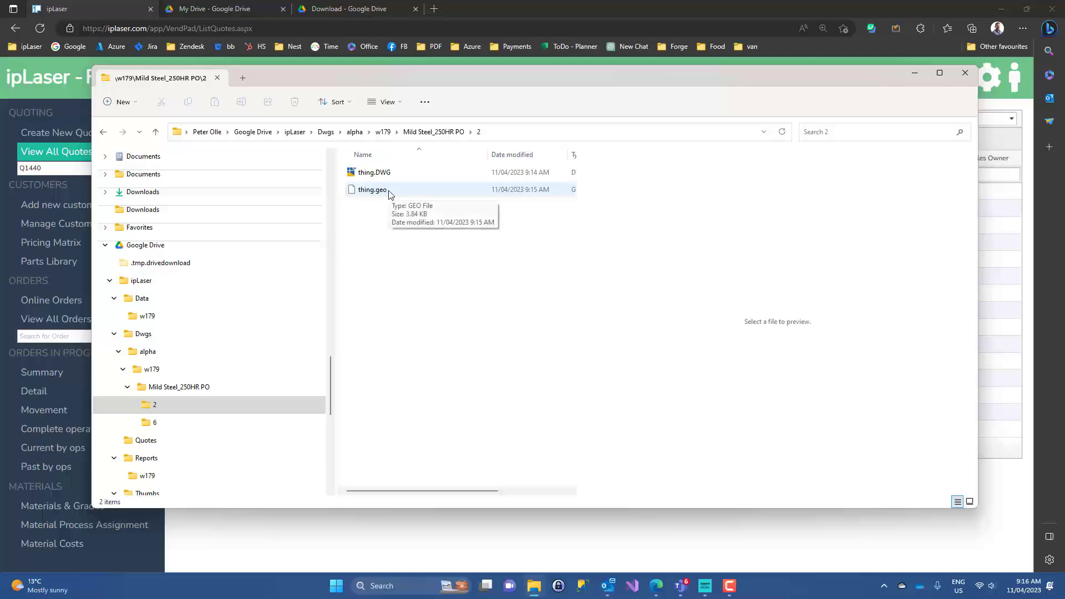
drag(417, 74, 1064, 110)
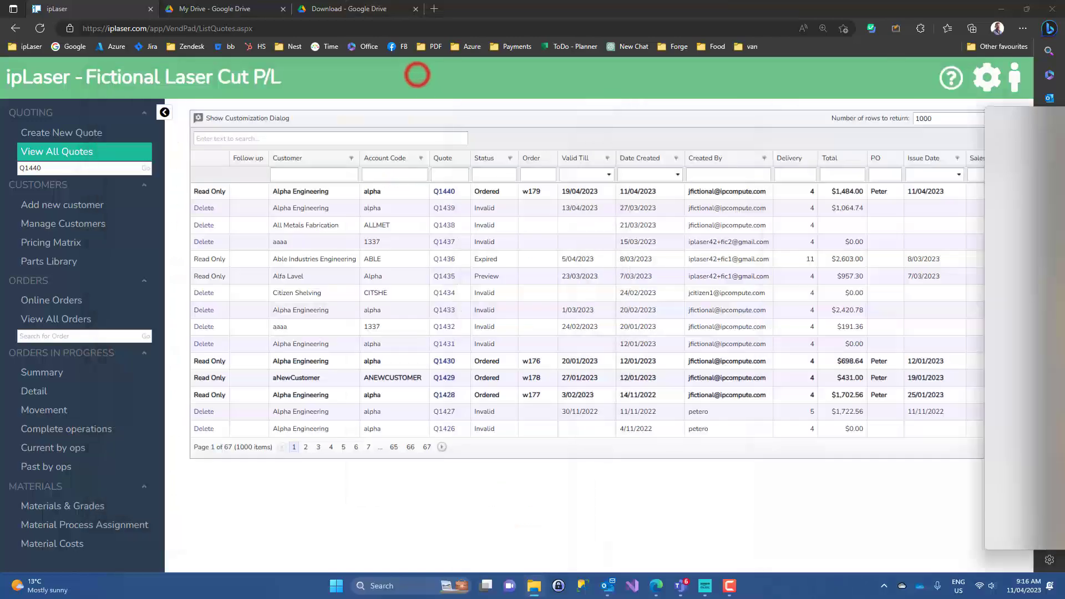